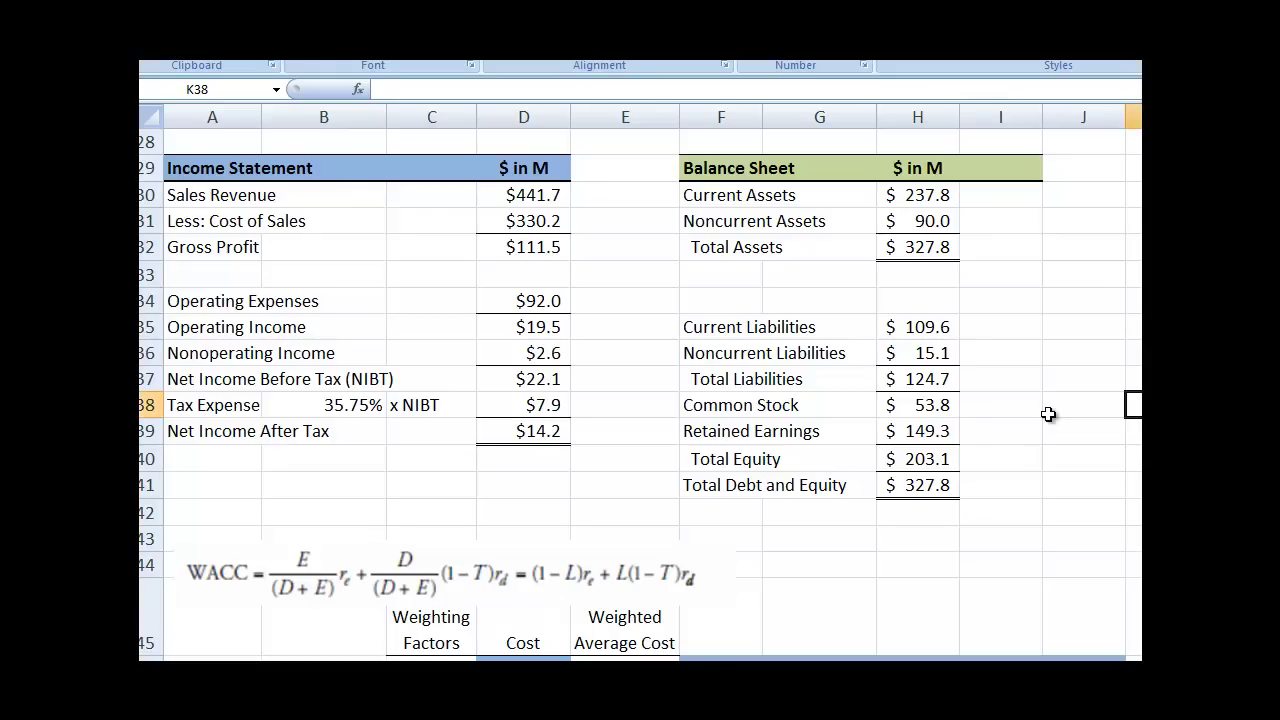
# Review the financial statements, the actual calculations and the spreadsheet WACC calculation above the weighting table.
pyautogui.scroll(2, 1045, 411)
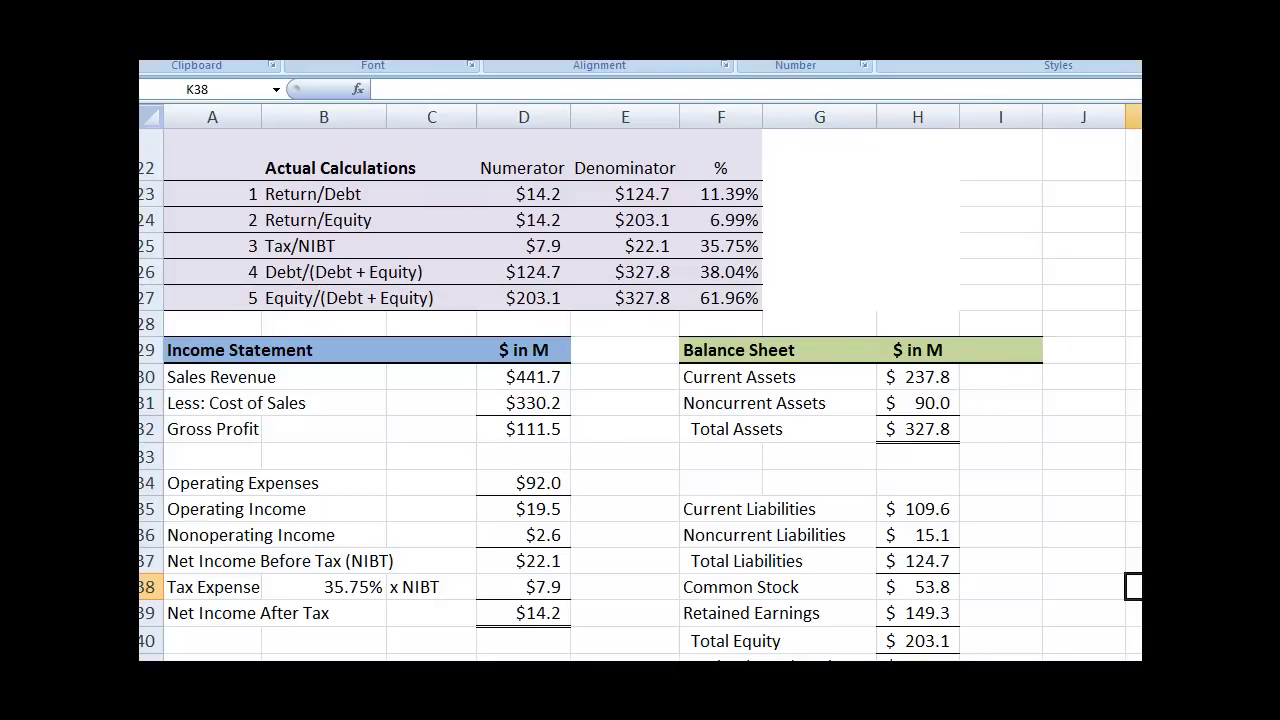
pyautogui.scroll(3, 640, 390)
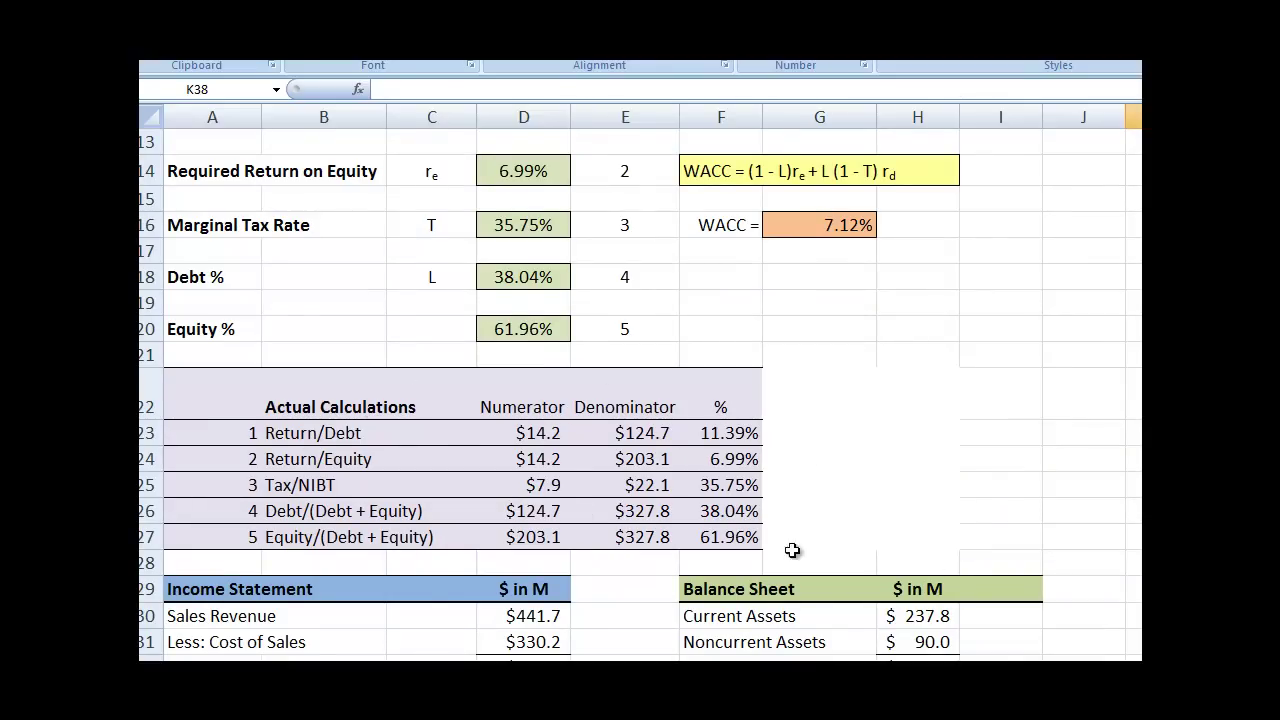
pyautogui.scroll(2, 860, 548)
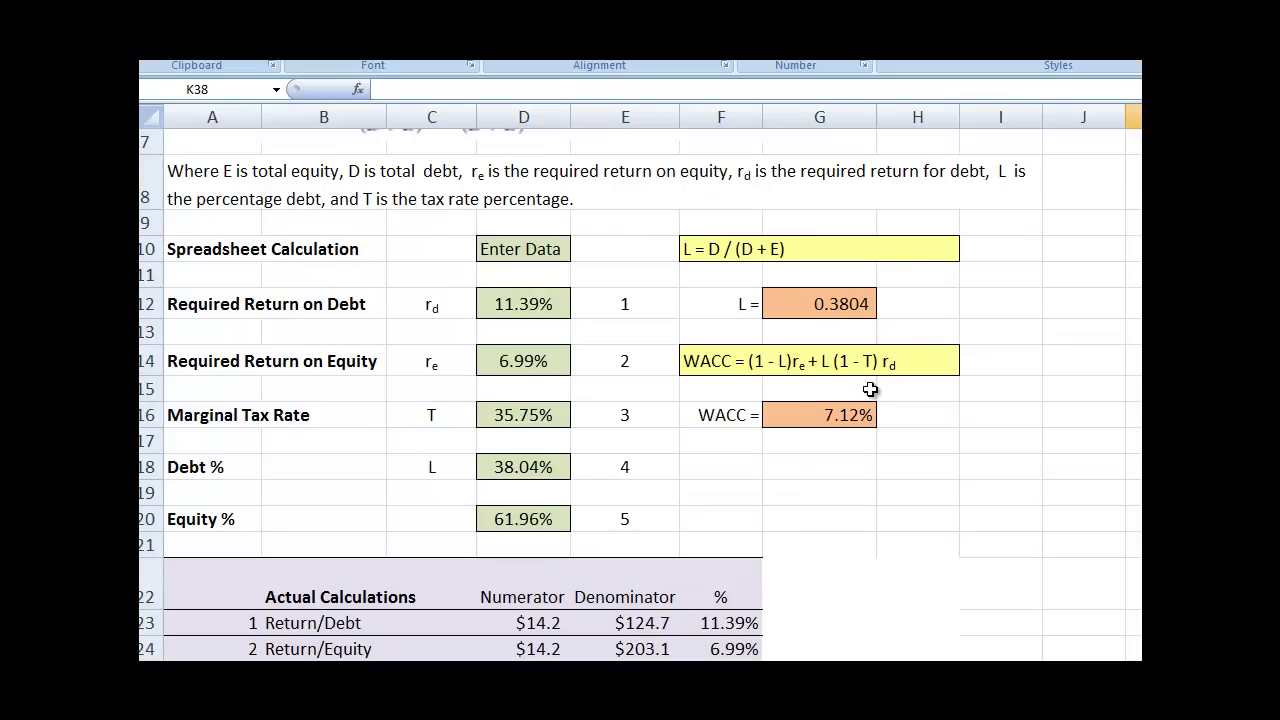
pyautogui.scroll(-7, 640, 390)
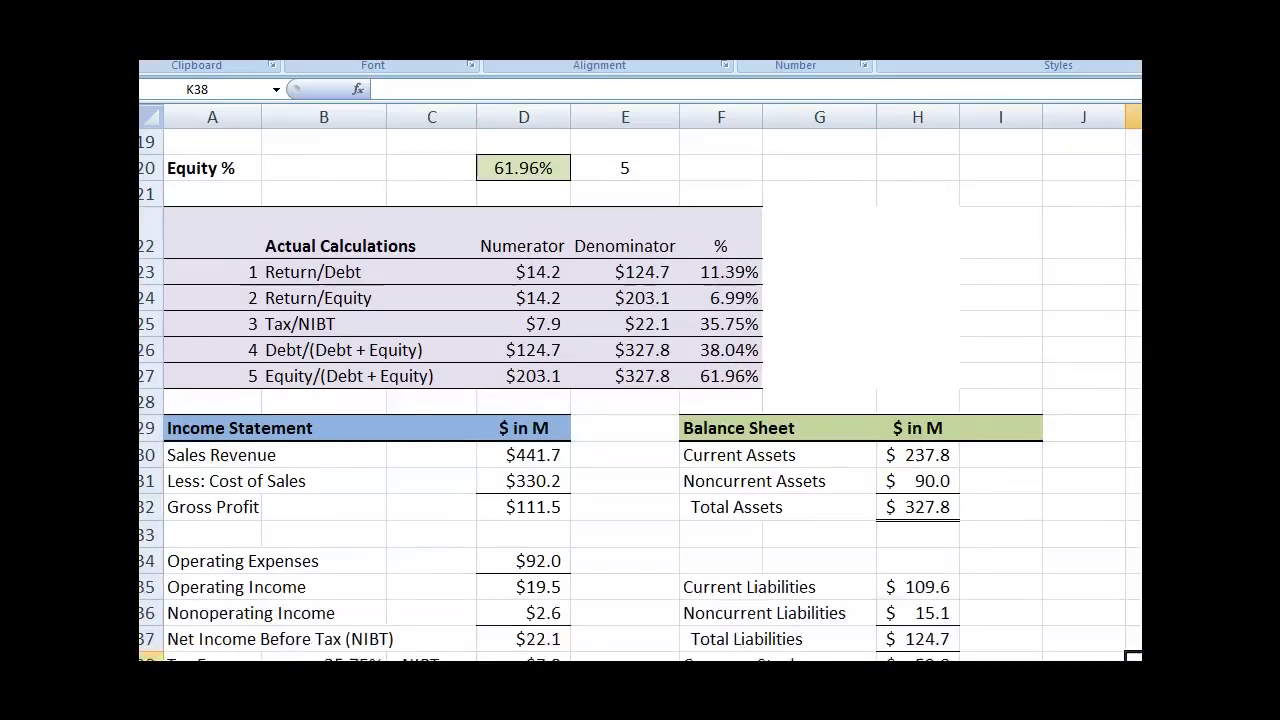
pyautogui.scroll(-1, 741, 650)
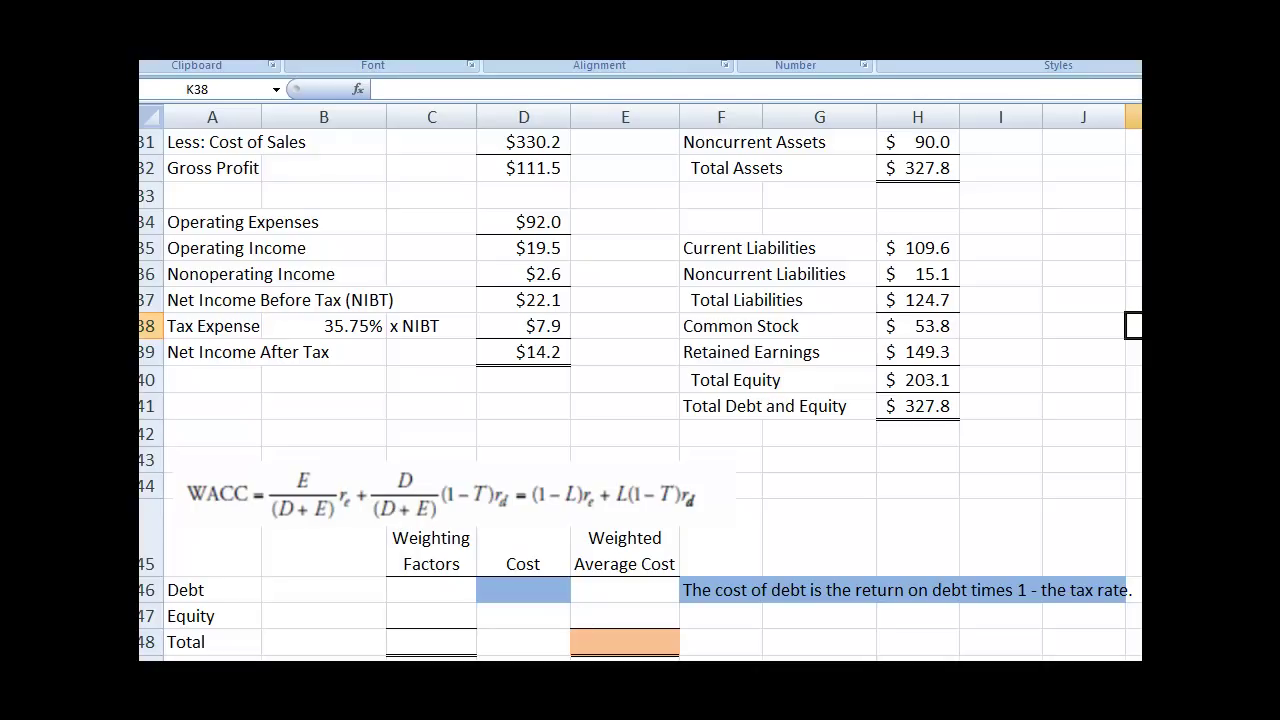
# Link the debt weighting factor in C46 to the Debt/(Debt + Equity) percentage in F26.
pyautogui.click(458, 600)
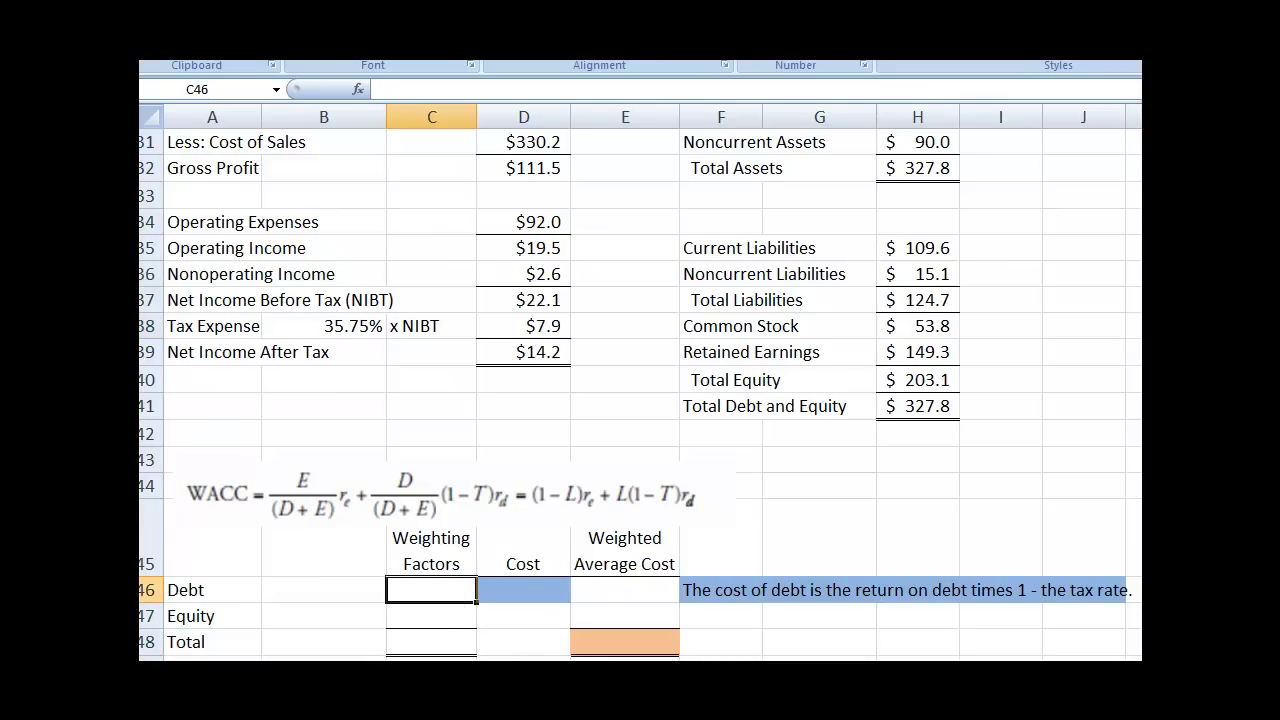
pyautogui.write('=')
pyautogui.scroll(4, 640, 390)
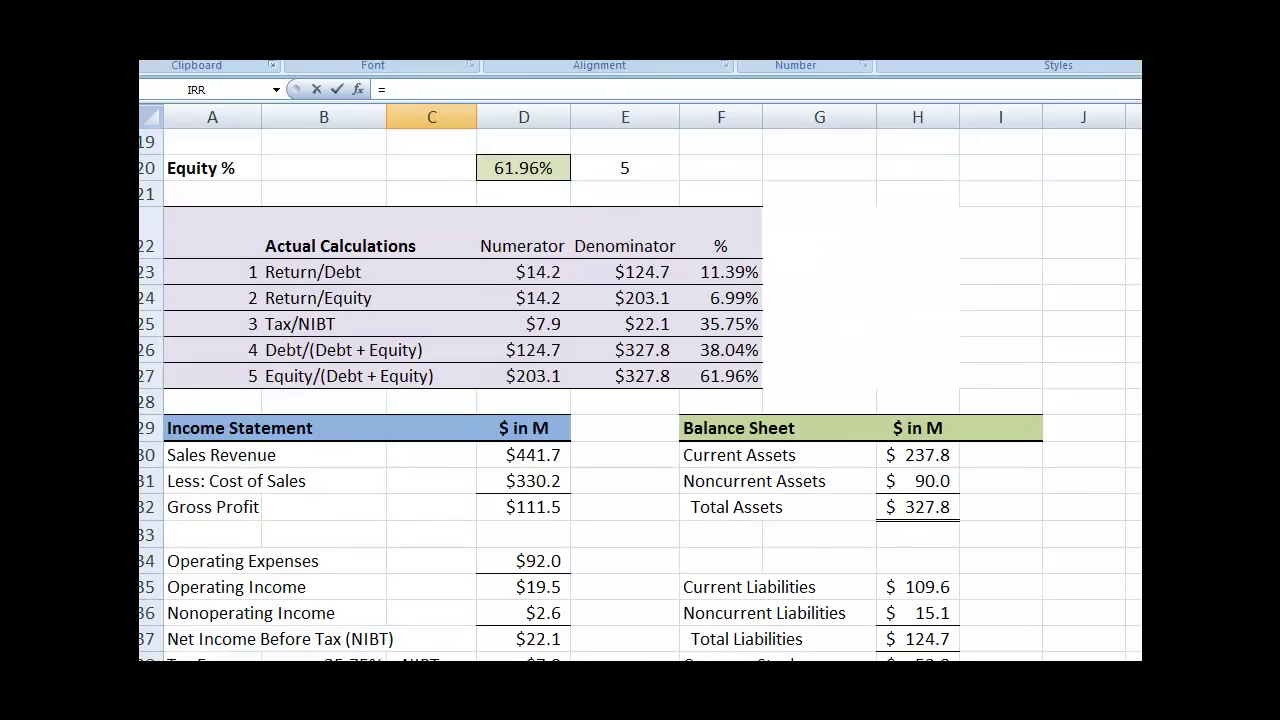
pyautogui.click(722, 270)
pyautogui.click(748, 352)
pyautogui.scroll(-3, 880, 612)
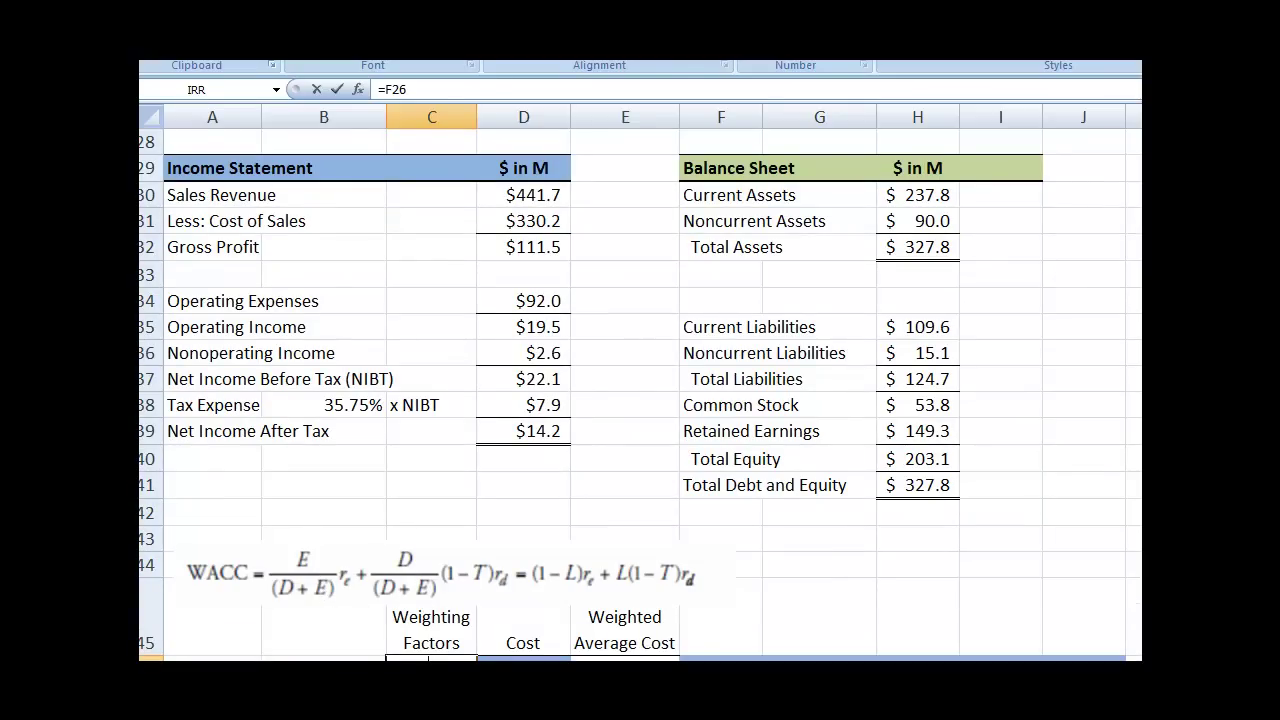
pyautogui.press('Return')
# Link the equity weighting factor in C47 to the Equity/(Debt + Equity) percentage in F27 and sum both factors in C48.
pyautogui.write('=')
pyautogui.scroll(2, 617, 477)
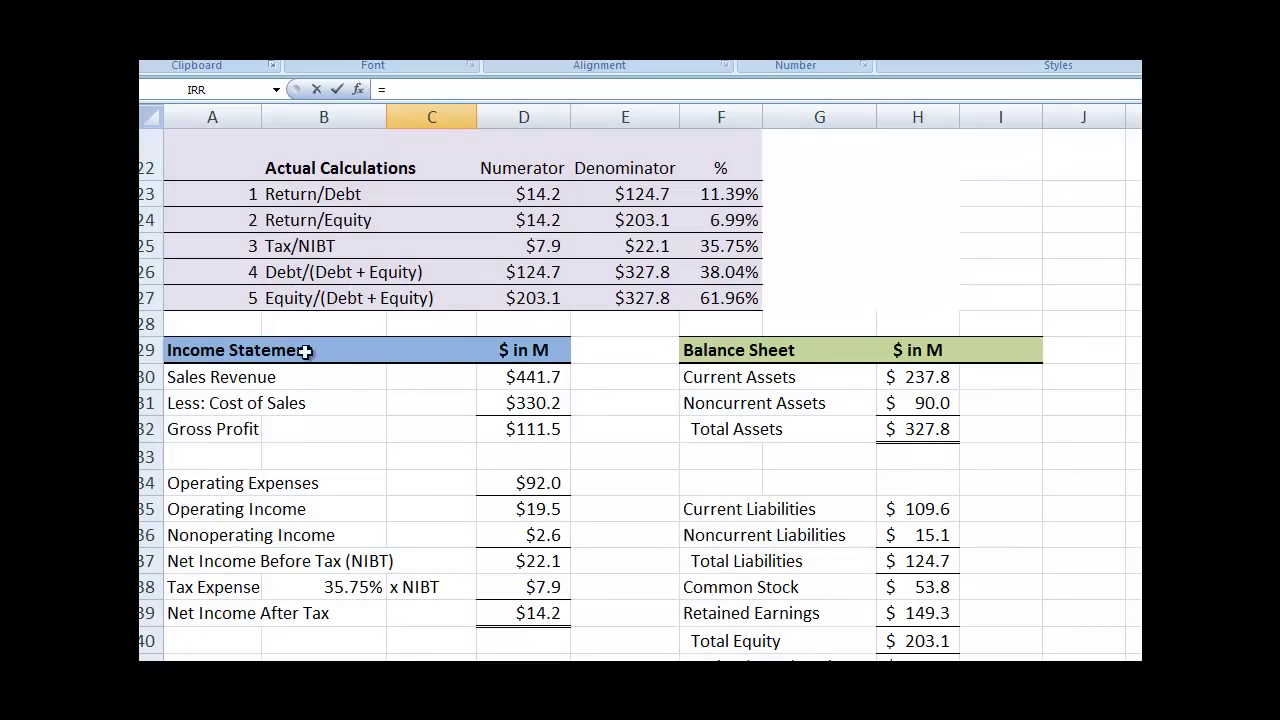
pyautogui.click(732, 299)
pyautogui.scroll(-3, 732, 299)
pyautogui.press('Return')
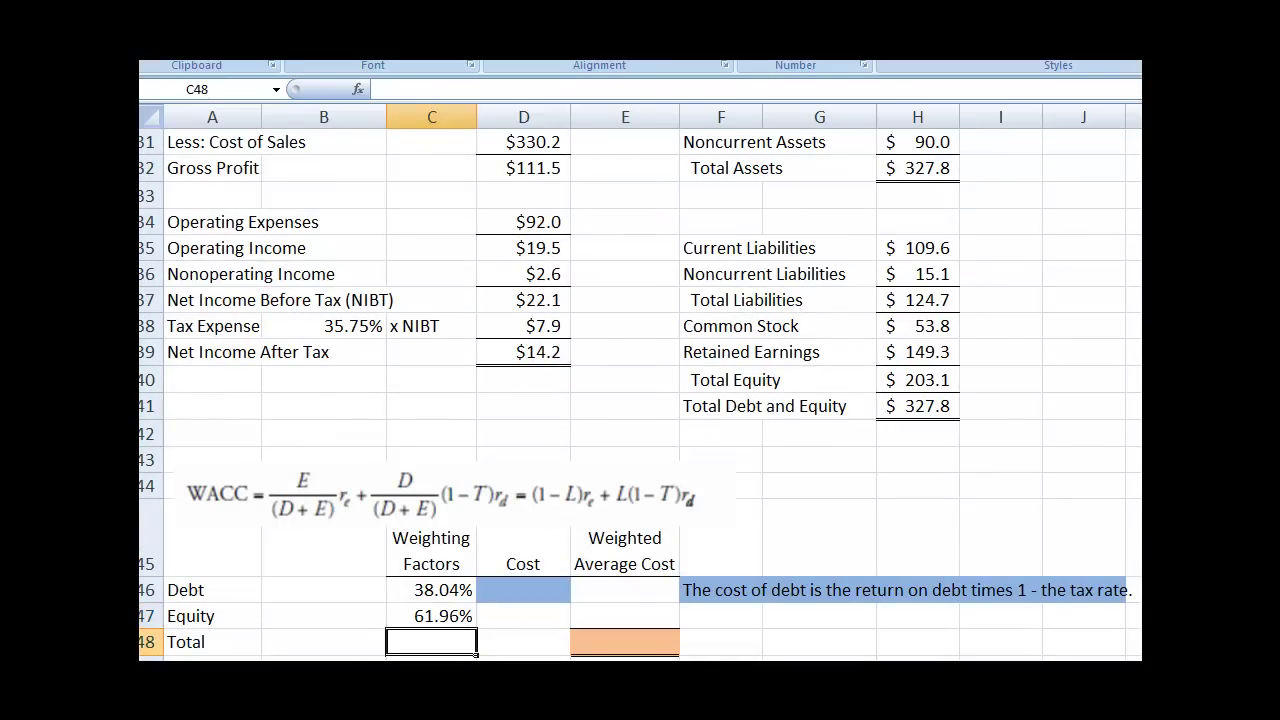
pyautogui.moveTo(423, 594); pyautogui.dragTo(425, 643)
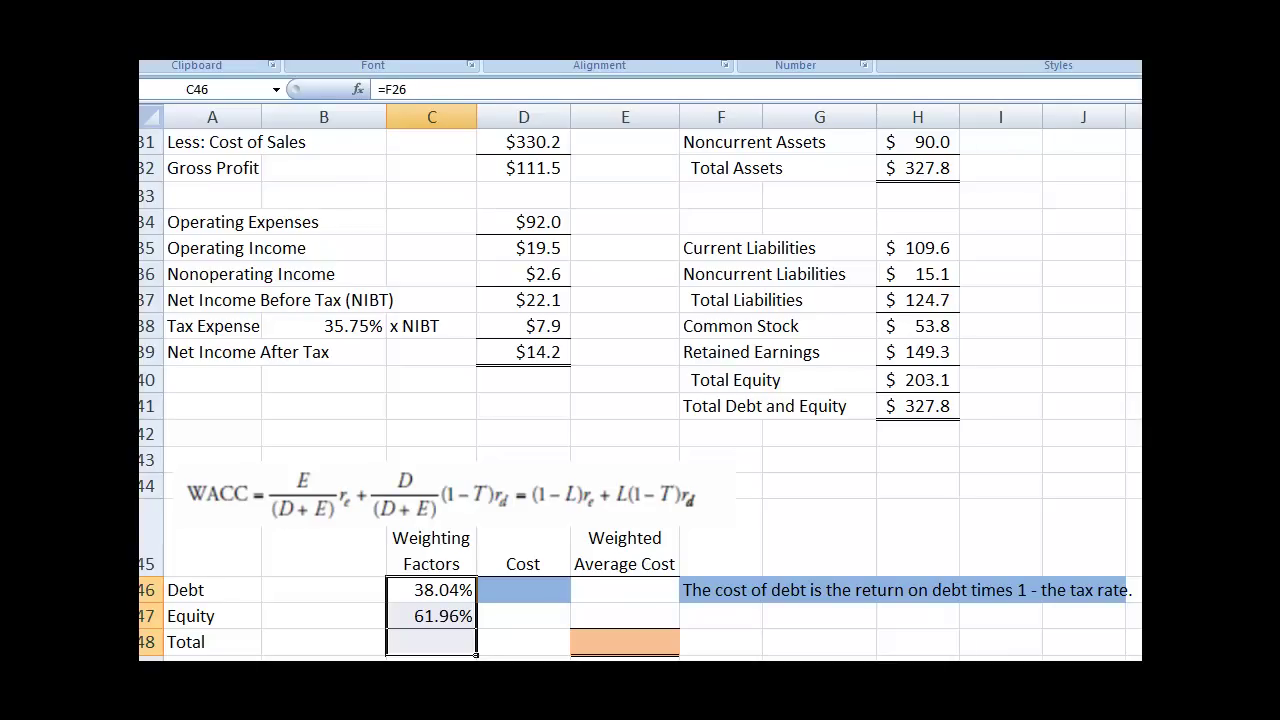
pyautogui.hotkey('alt', '=')
# Calculate the after-tax cost of debt in D46 with the formula =F23*(1-F25).
pyautogui.click(537, 596)
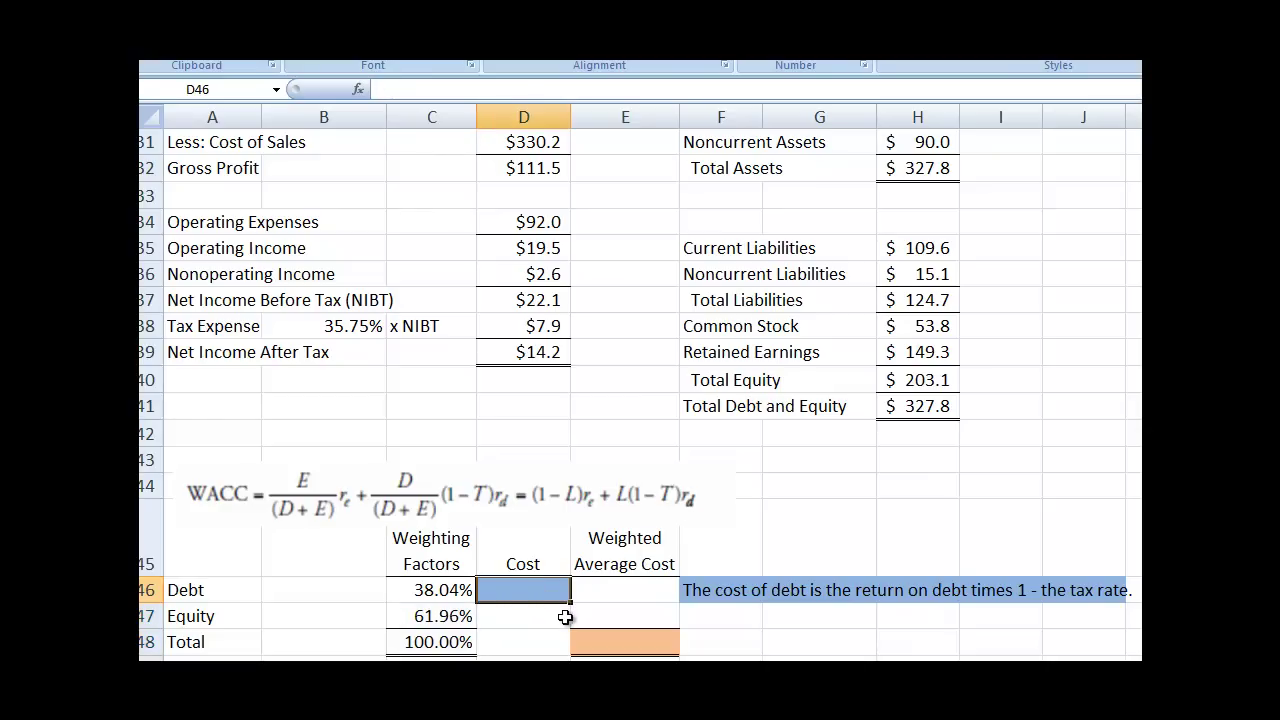
pyautogui.write('=')
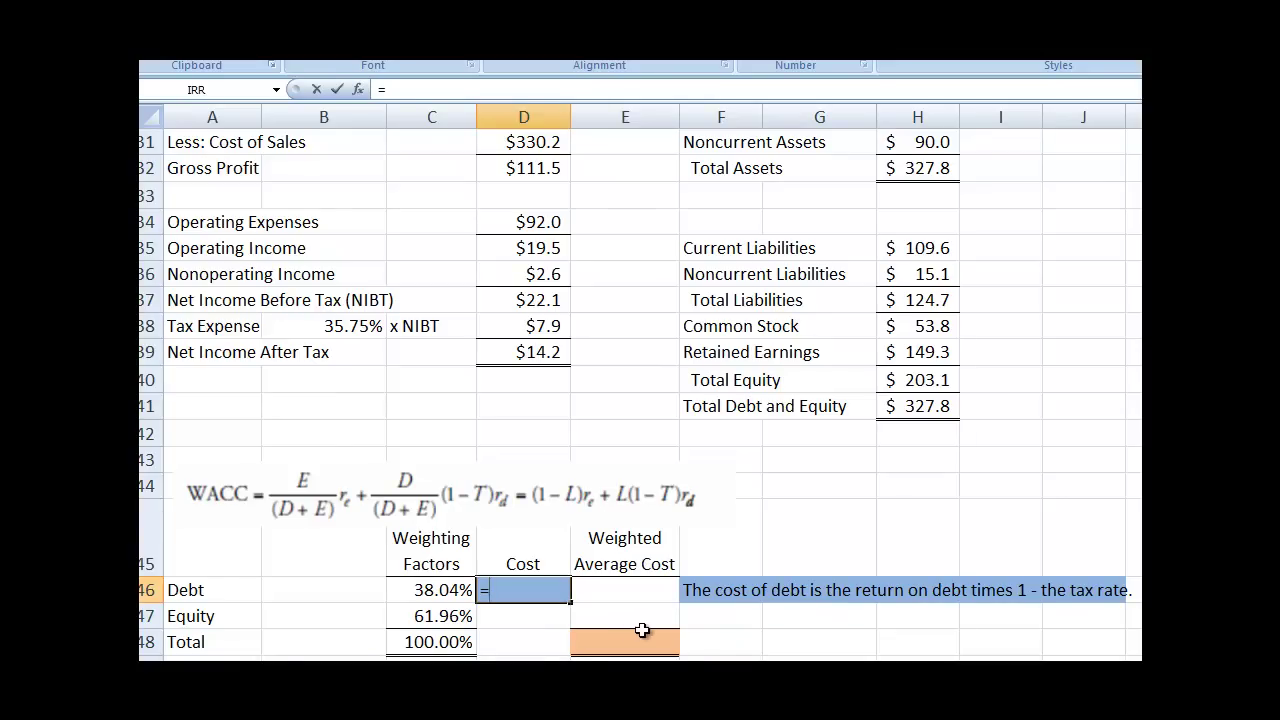
pyautogui.scroll(2, 642, 630)
pyautogui.scroll(3, 642, 634)
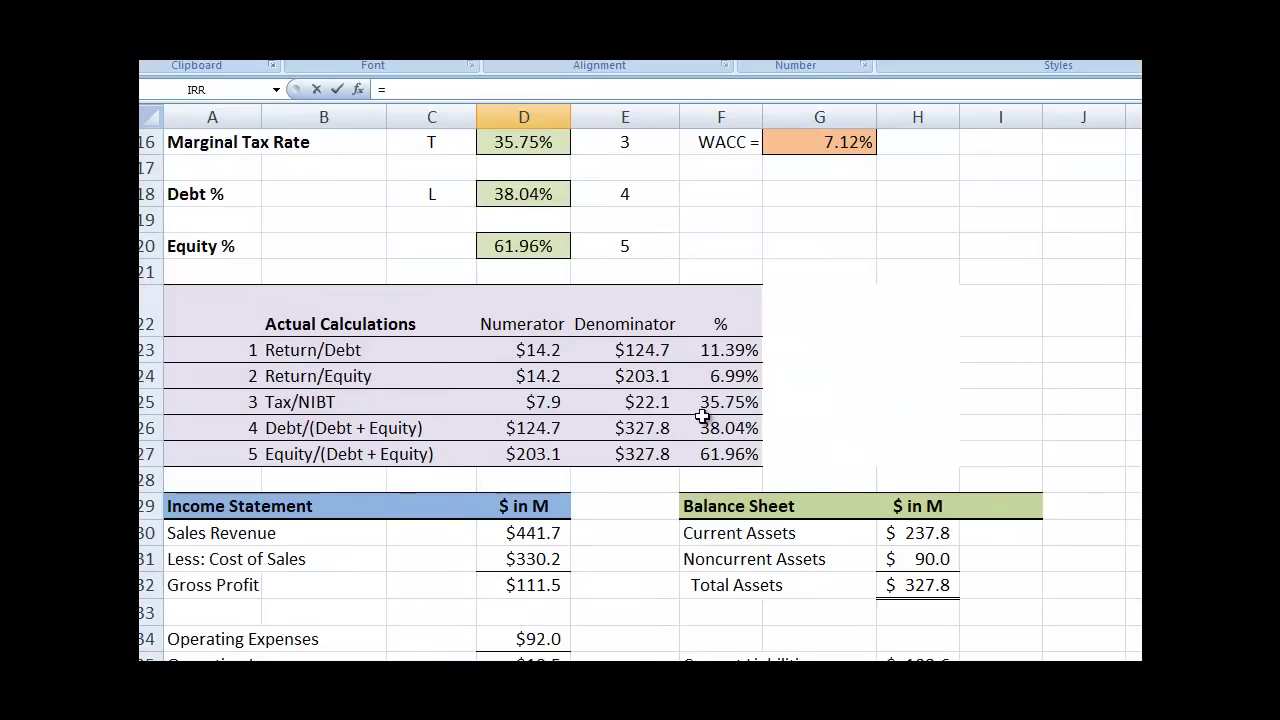
pyautogui.click(708, 351)
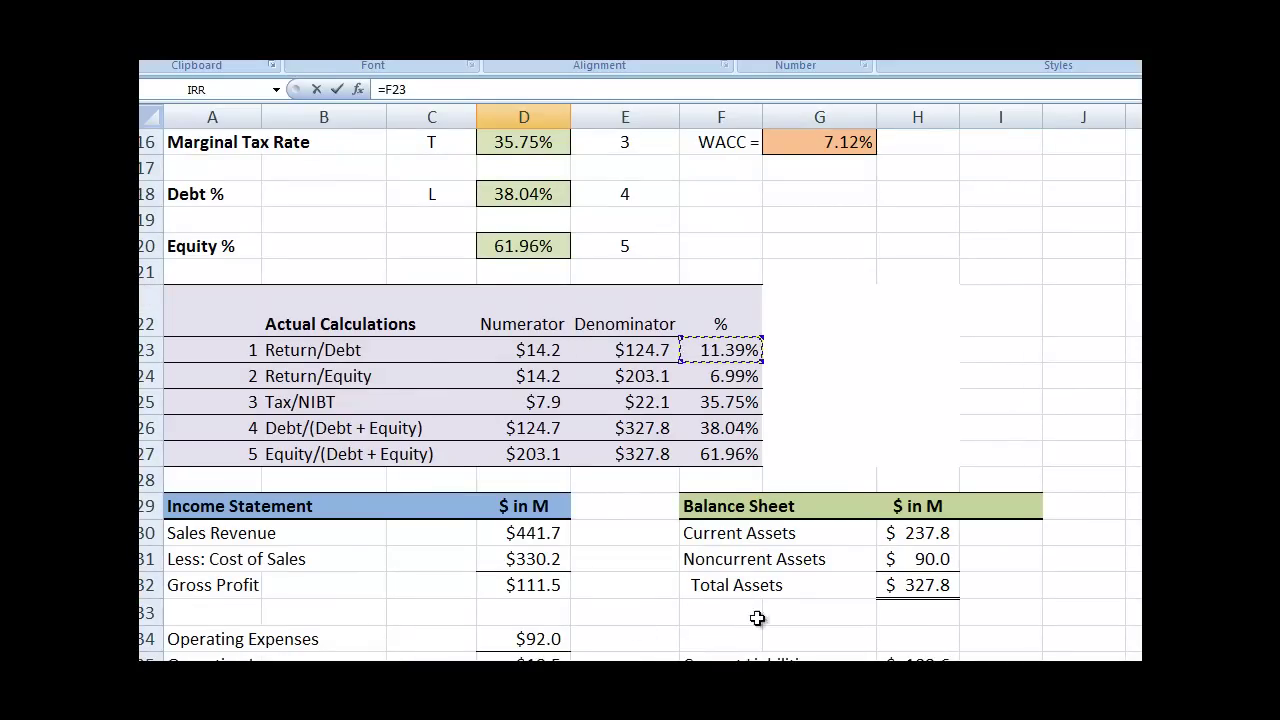
pyautogui.scroll(-3, 766, 636)
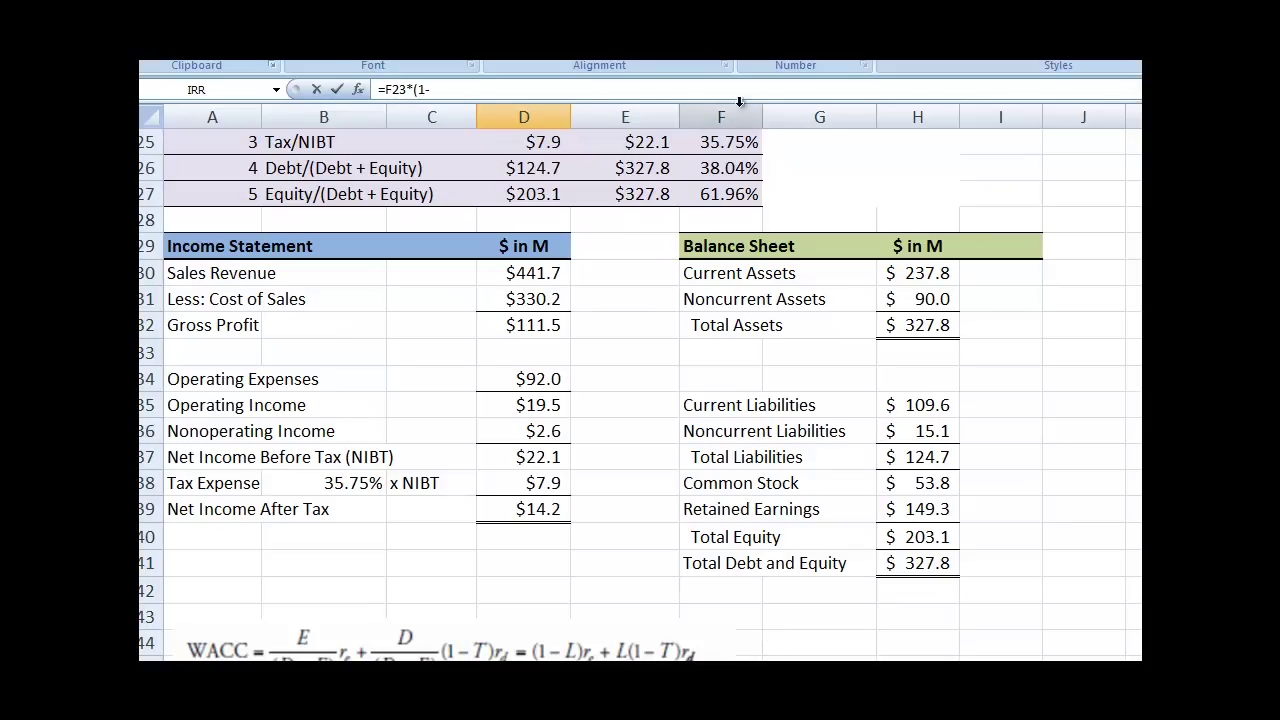
pyautogui.click(735, 143)
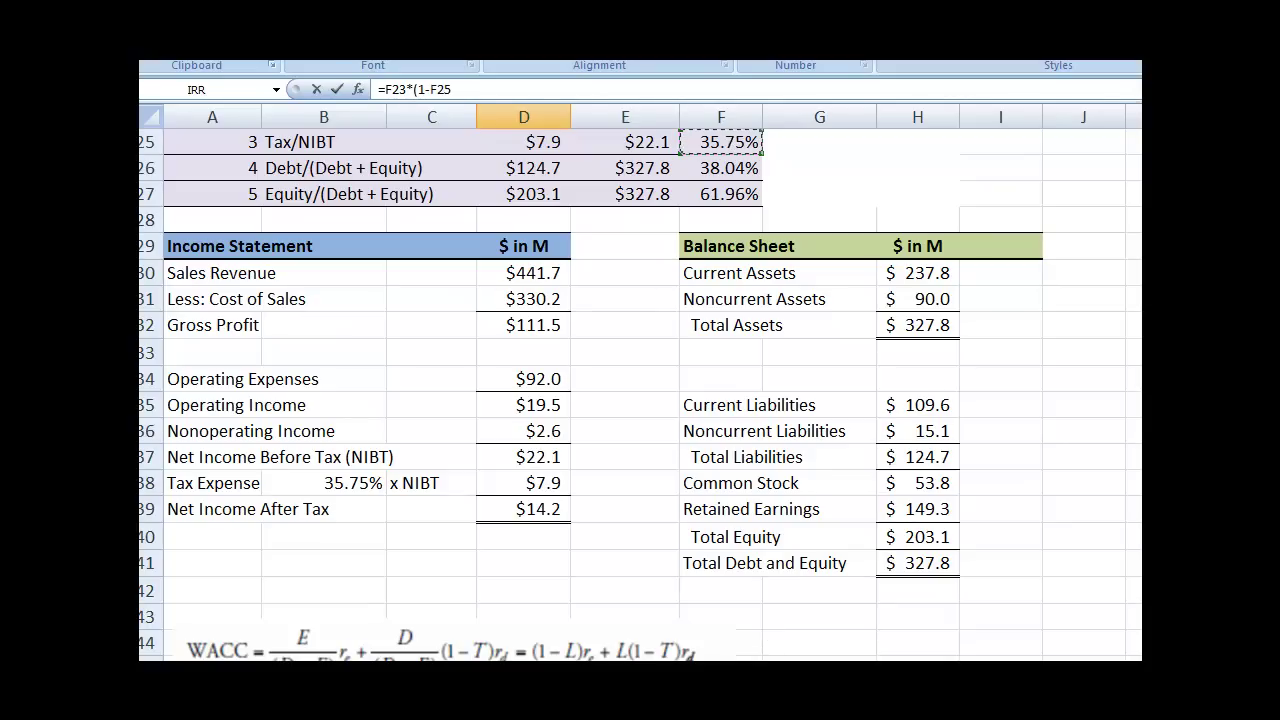
pyautogui.scroll(2, 640, 380)
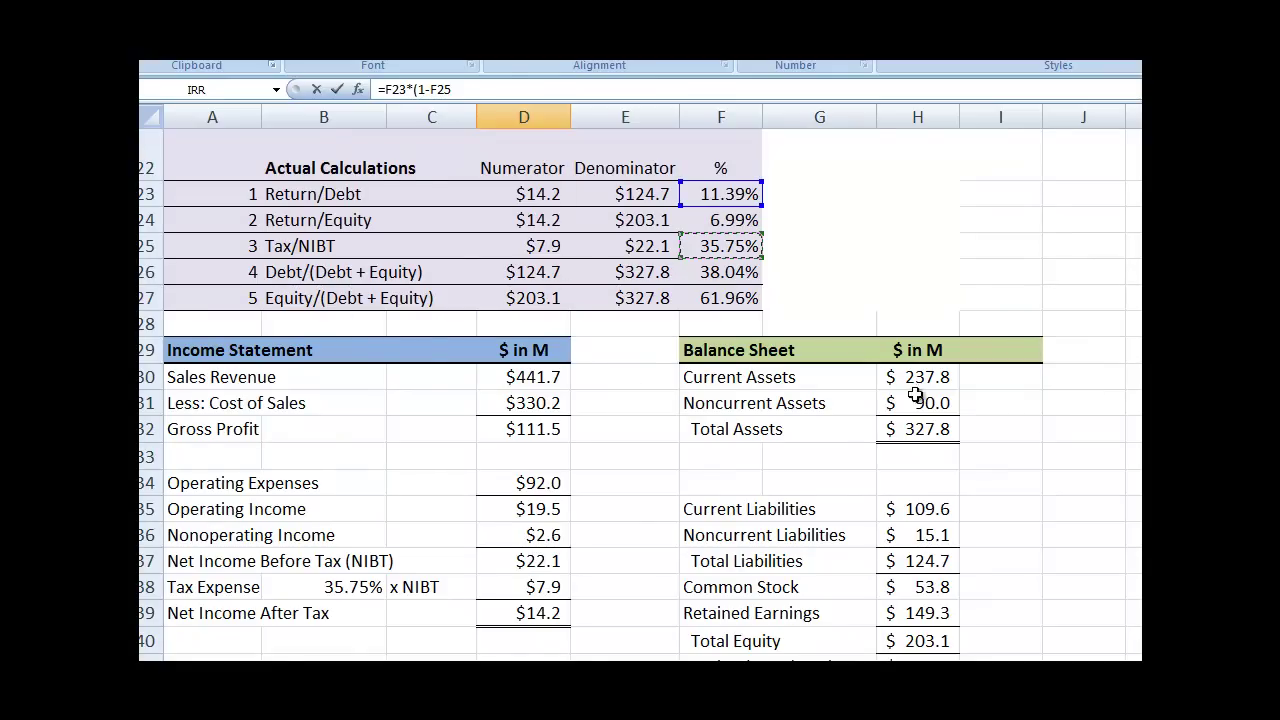
pyautogui.scroll(-2, 926, 412)
pyautogui.scroll(-1, 926, 412)
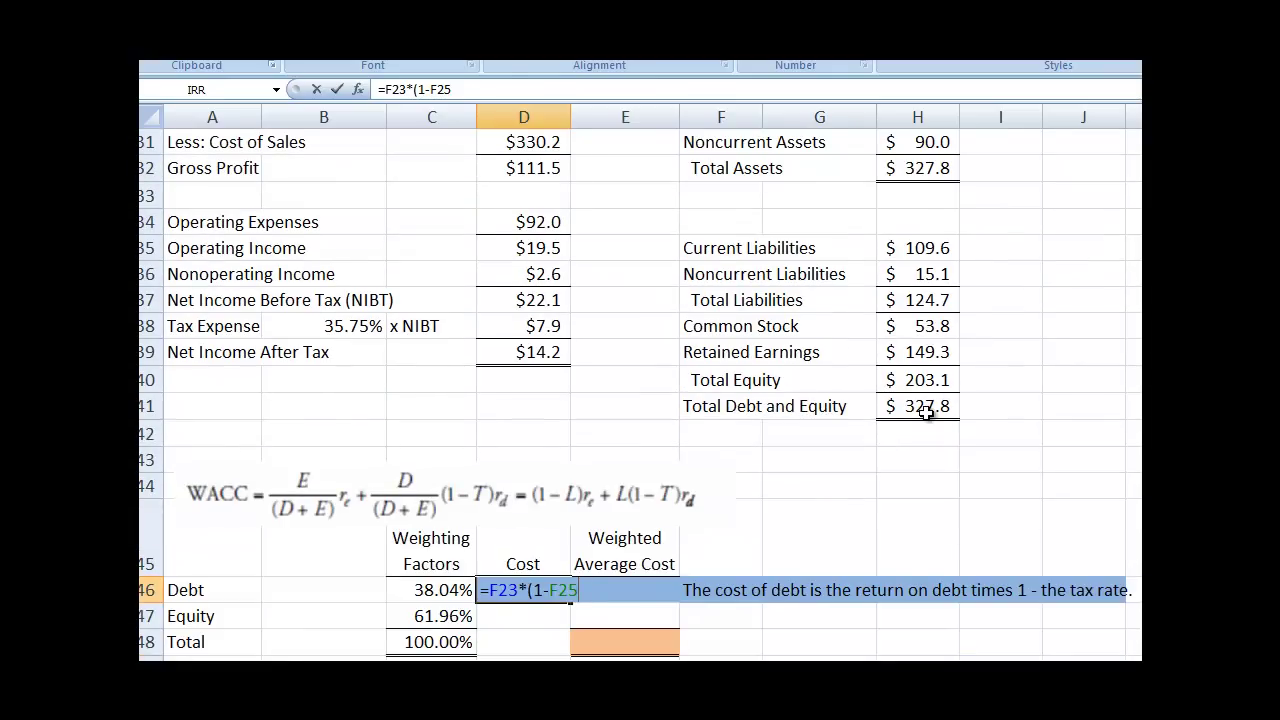
pyautogui.write(')')
pyautogui.press('Return')
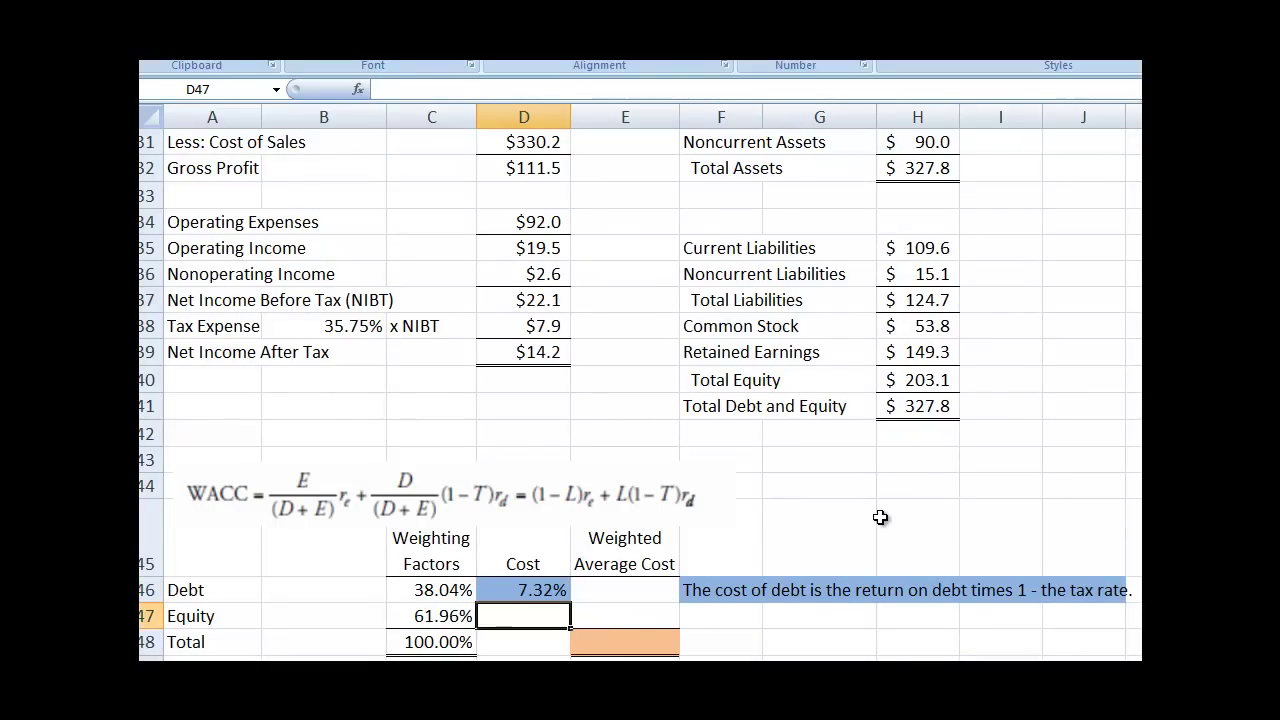
# Link the cost of equity in D47 to the Return/Equity percentage in F24.
pyautogui.write('=')
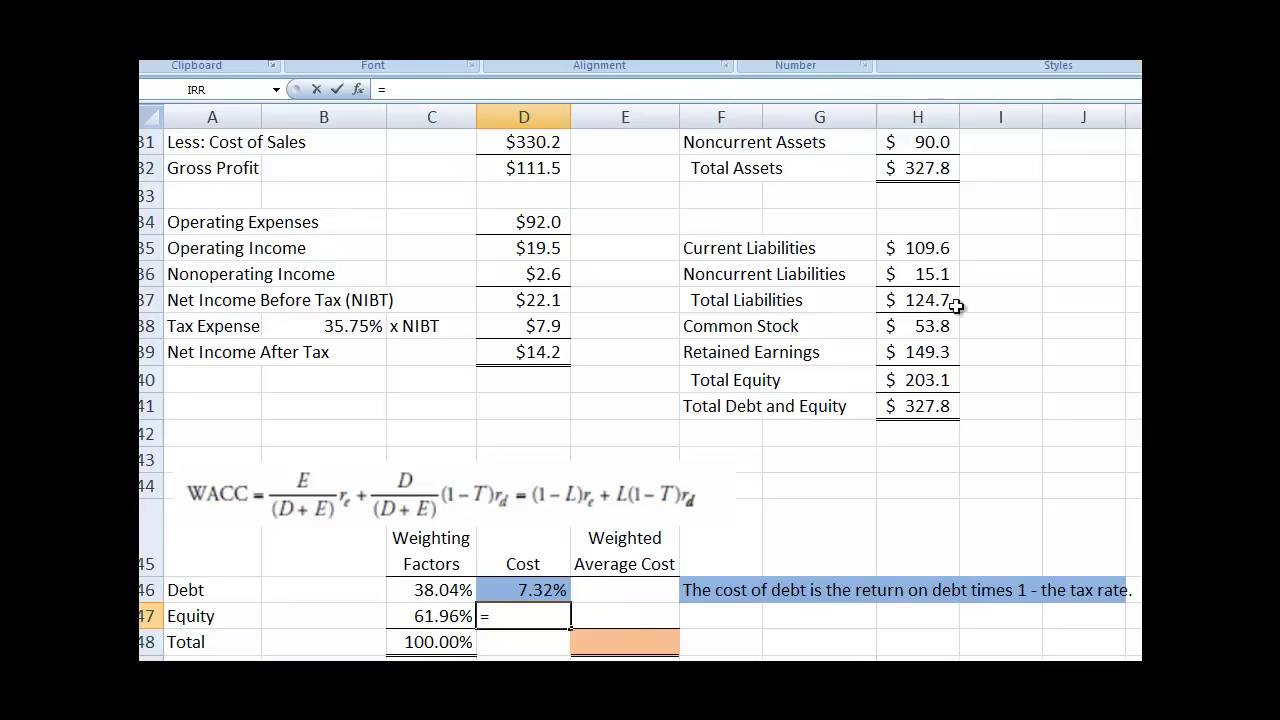
pyautogui.scroll(4, 877, 486)
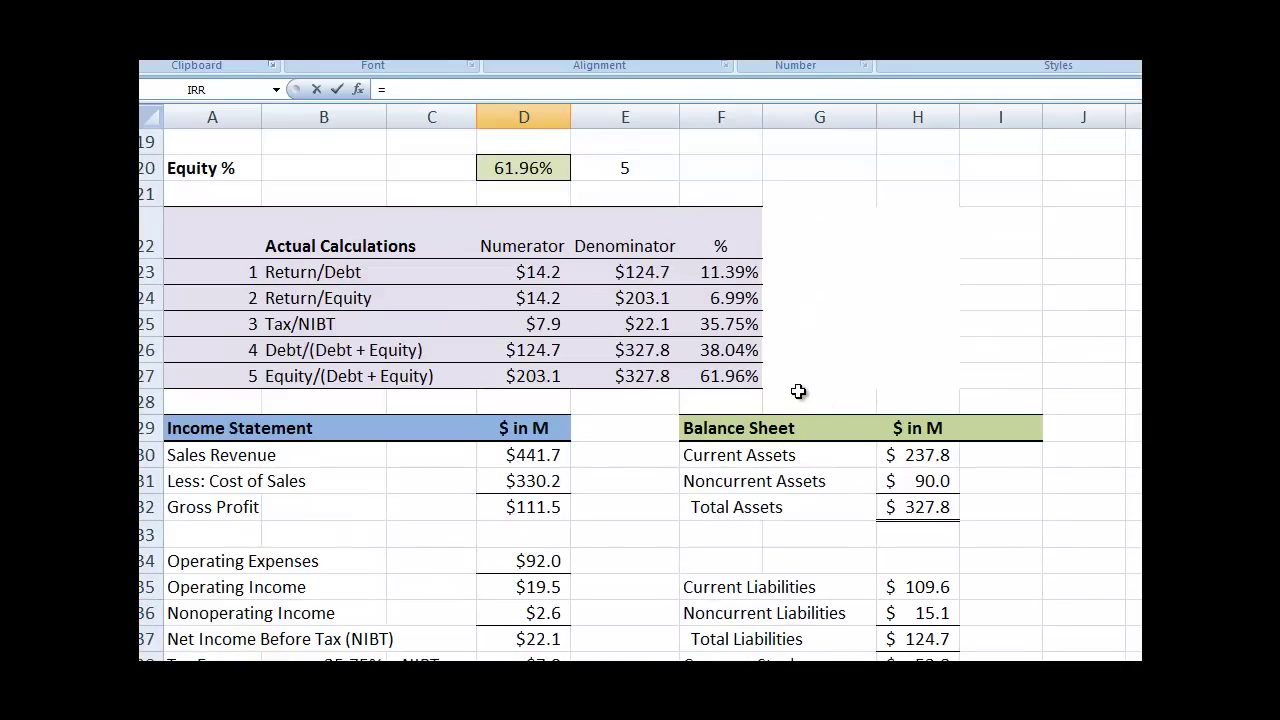
pyautogui.click(741, 302)
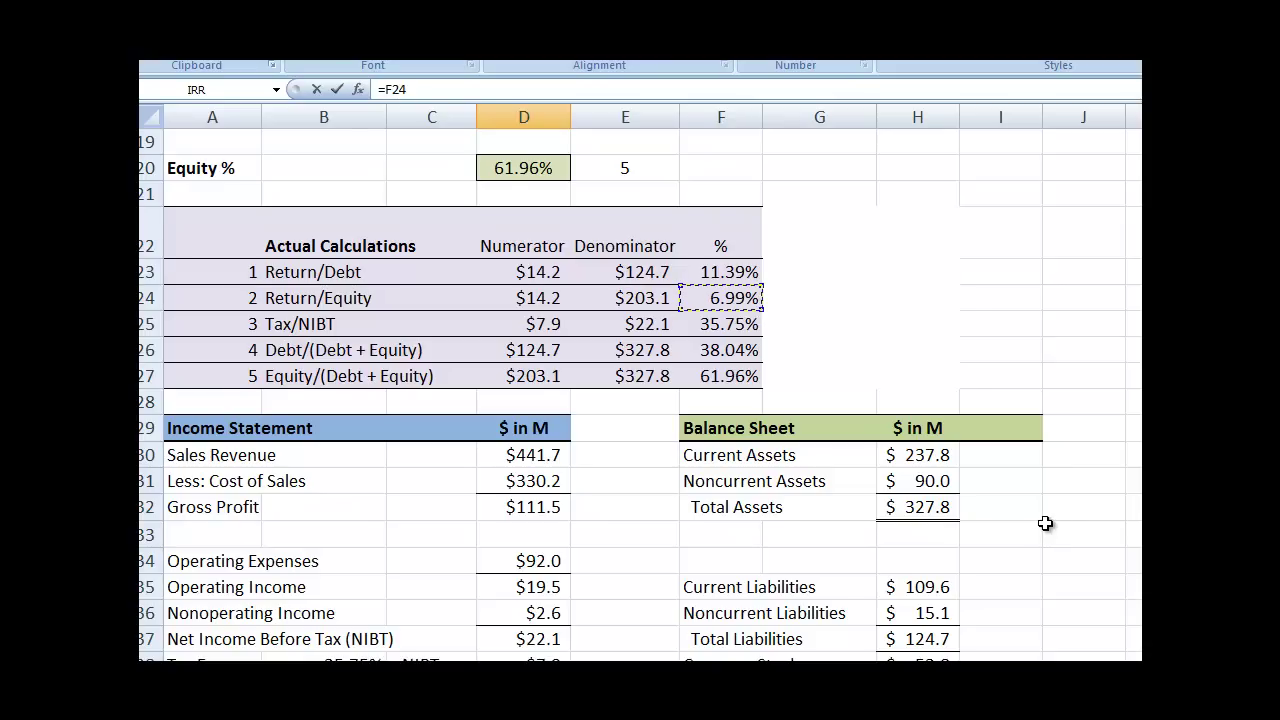
pyautogui.press('Return')
# Calculate the weighted average cost of debt in E46 with the formula =C46*D46.
pyautogui.scroll(-2, 1049, 574)
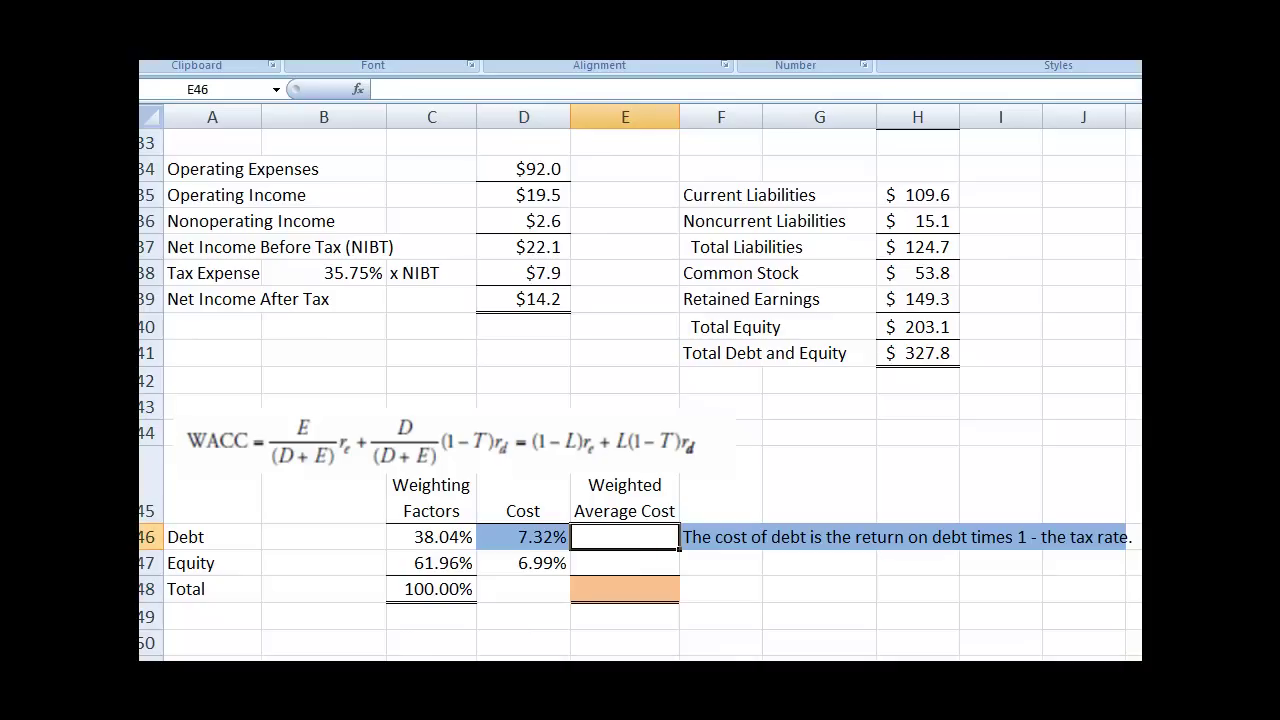
pyautogui.write('=')
pyautogui.click(445, 540)
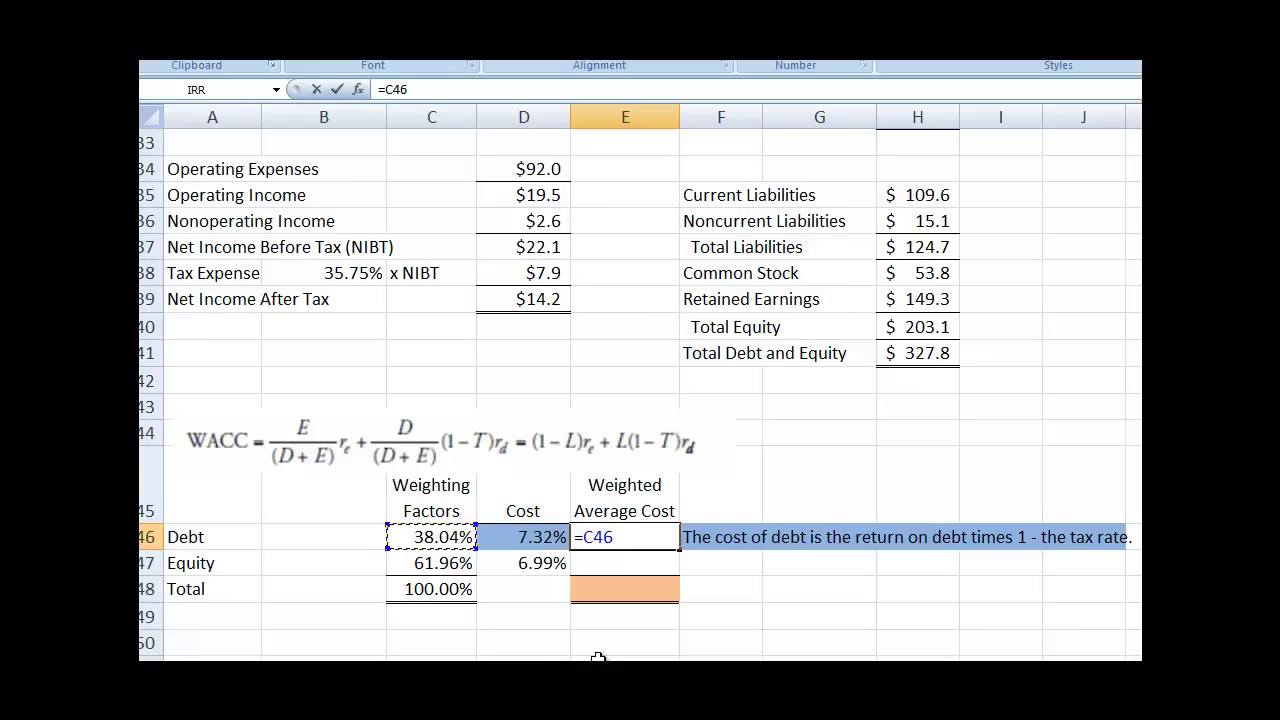
pyautogui.write('*')
pyautogui.click(530, 537)
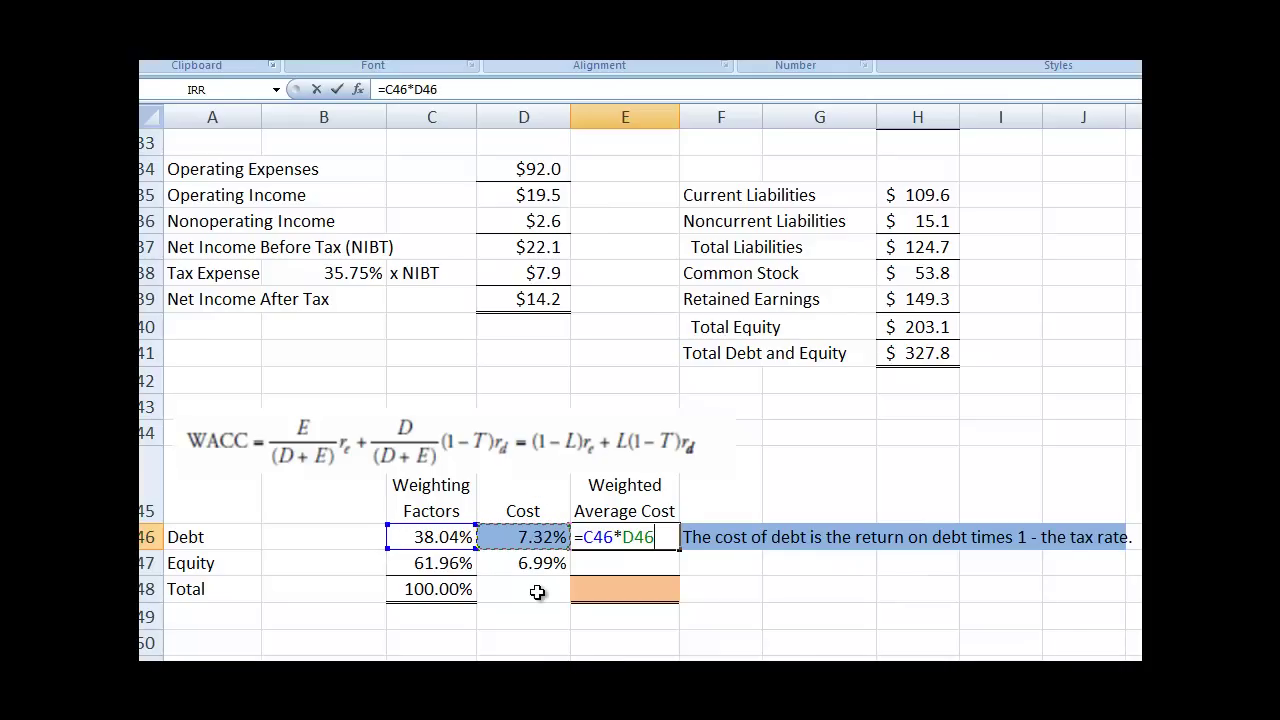
pyautogui.press('Return')
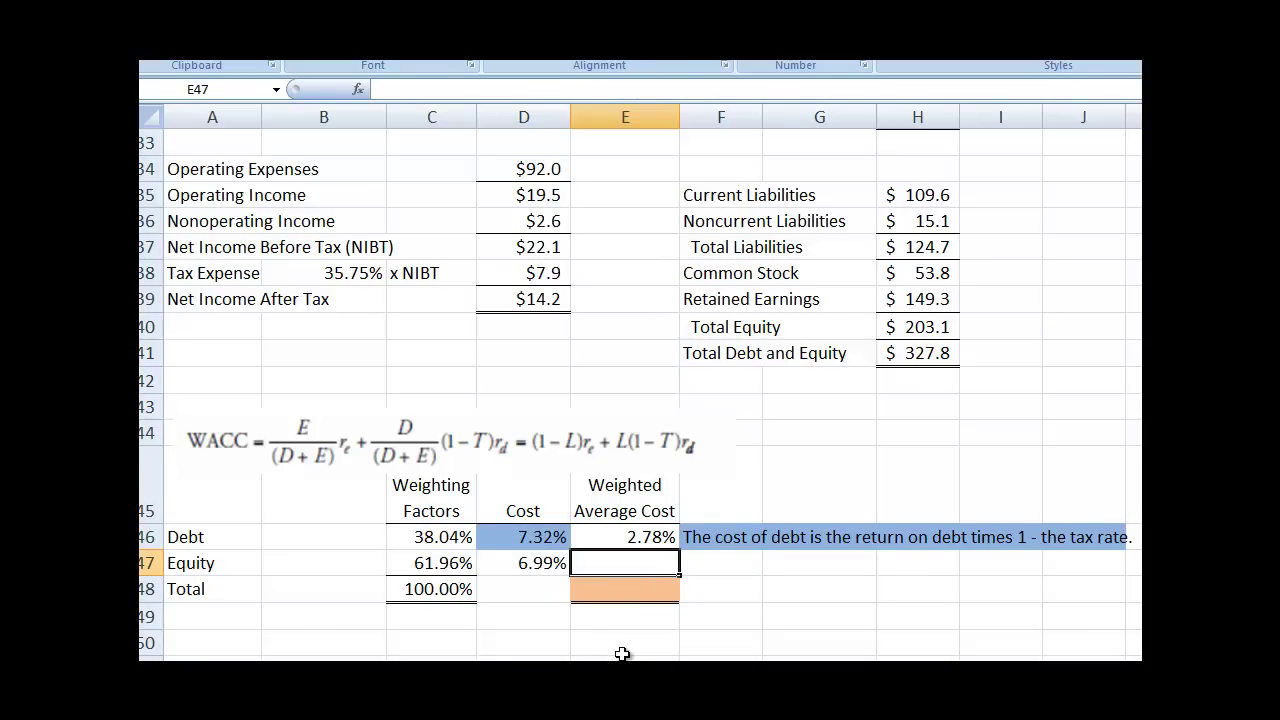
# Calculate the weighted average cost of equity in E47 with the formula =C47*D47.
pyautogui.write('=')
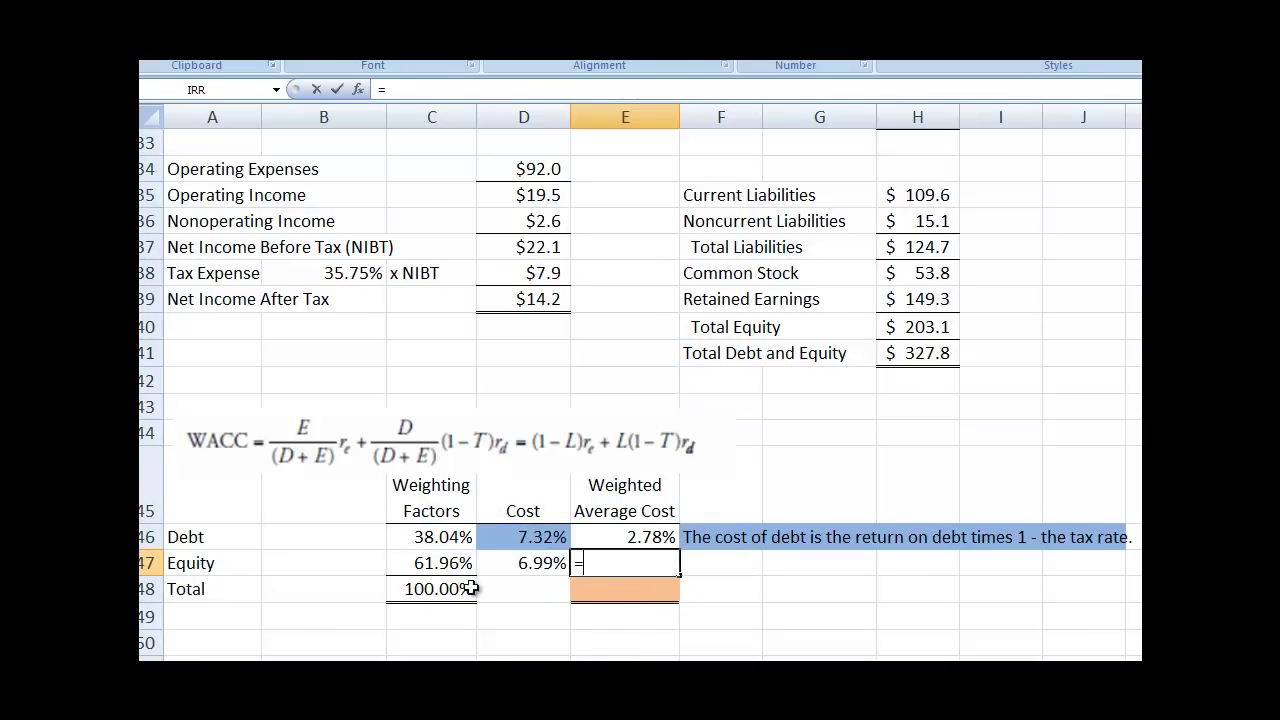
pyautogui.click(457, 564)
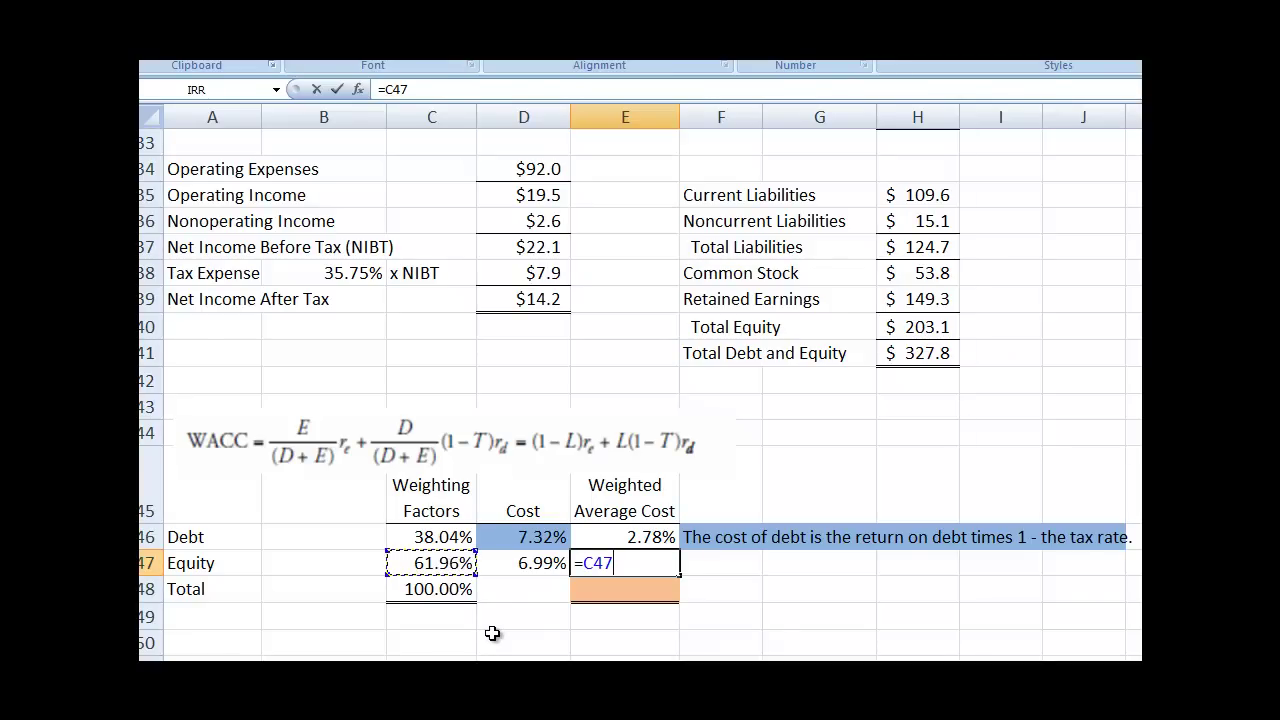
pyautogui.write('*')
pyautogui.click(536, 564)
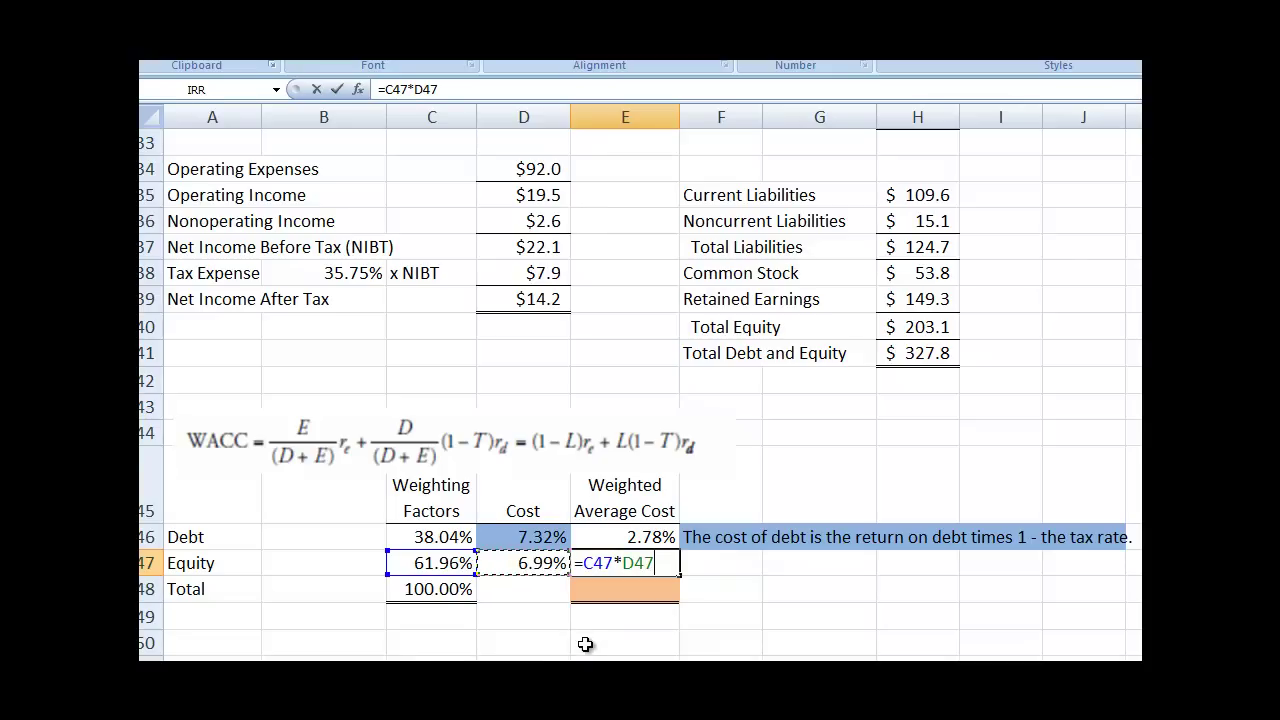
pyautogui.press('Return')
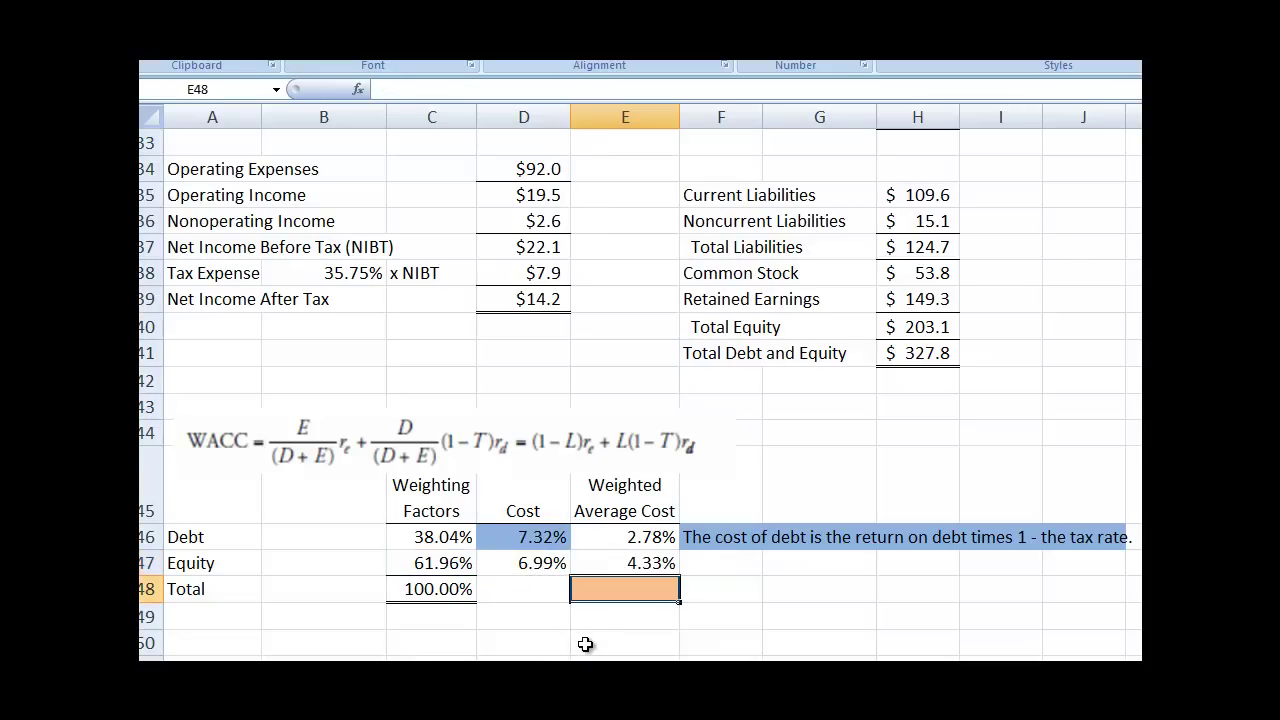
# Total the weighted average costs of debt and equity in E48 with a sum of E46:E47.
pyautogui.click(648, 535)
pyautogui.moveTo(648, 535); pyautogui.dragTo(643, 594)
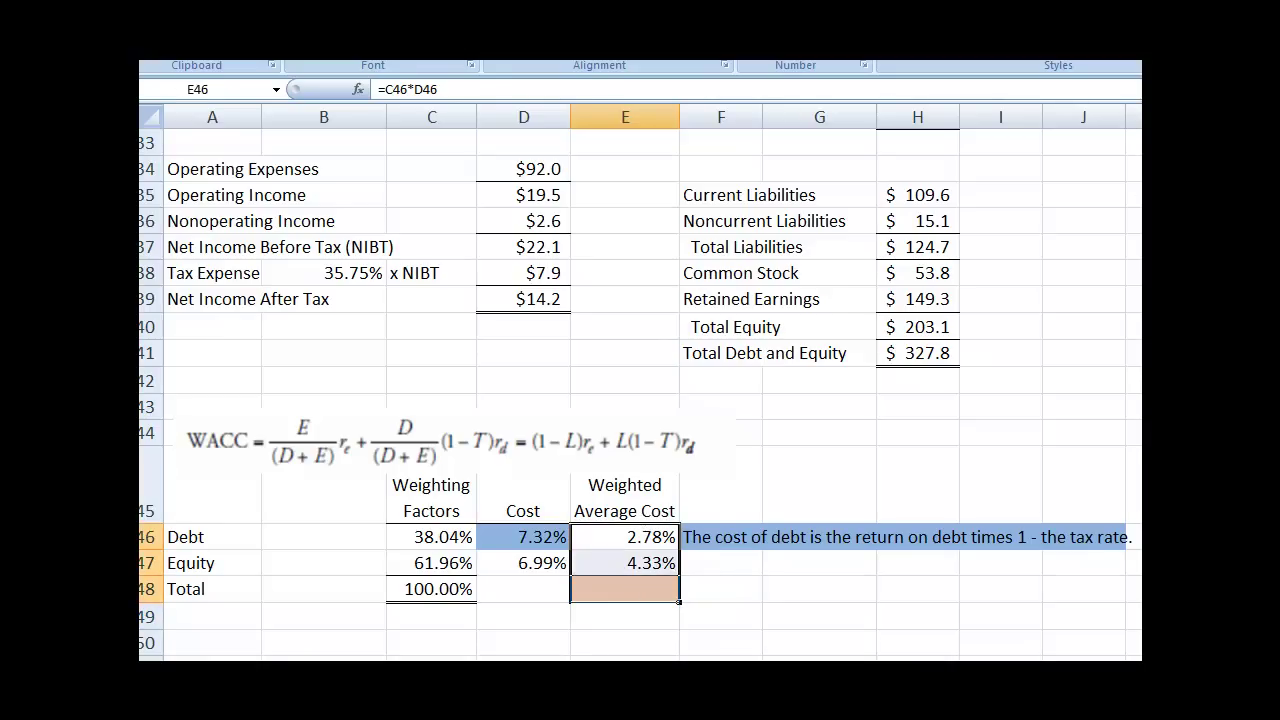
pyautogui.hotkey('alt', '=')
pyautogui.click(1093, 652)
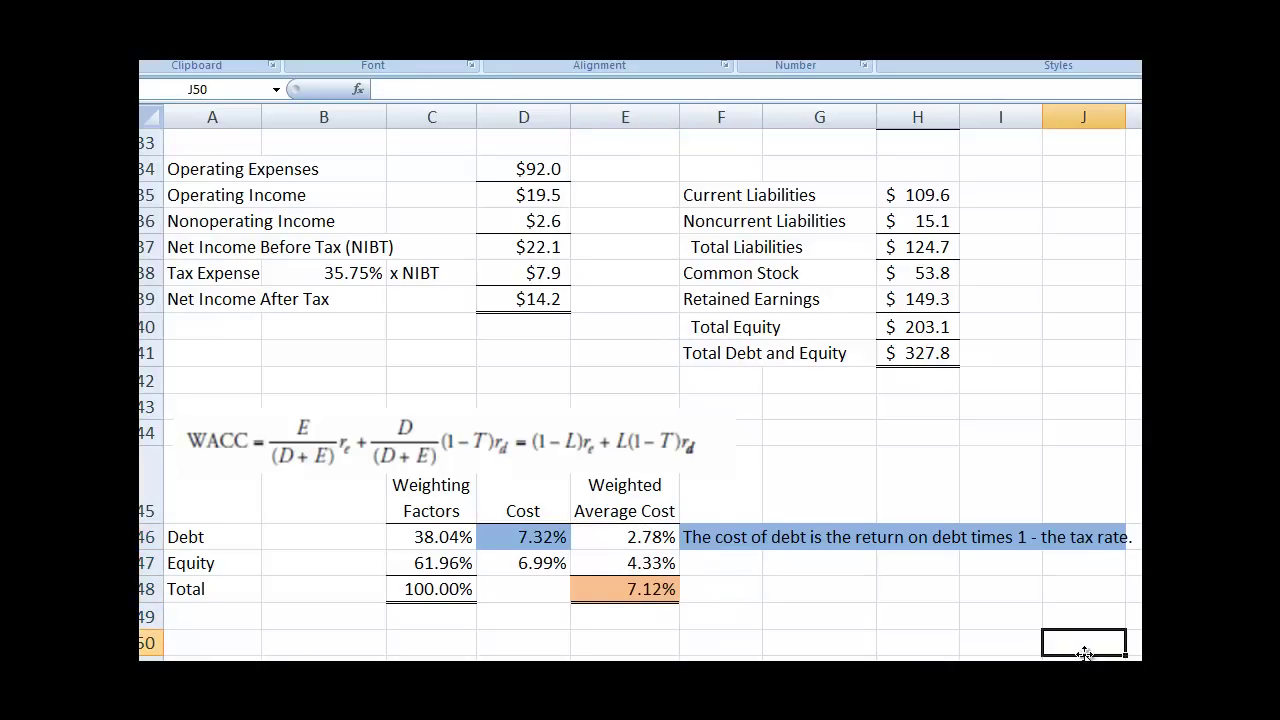
# Compare the total weighted average cost in E48 with the WACC formula result in G16.
pyautogui.scroll(-1, 1086, 643)
pyautogui.scroll(2, 1086, 643)
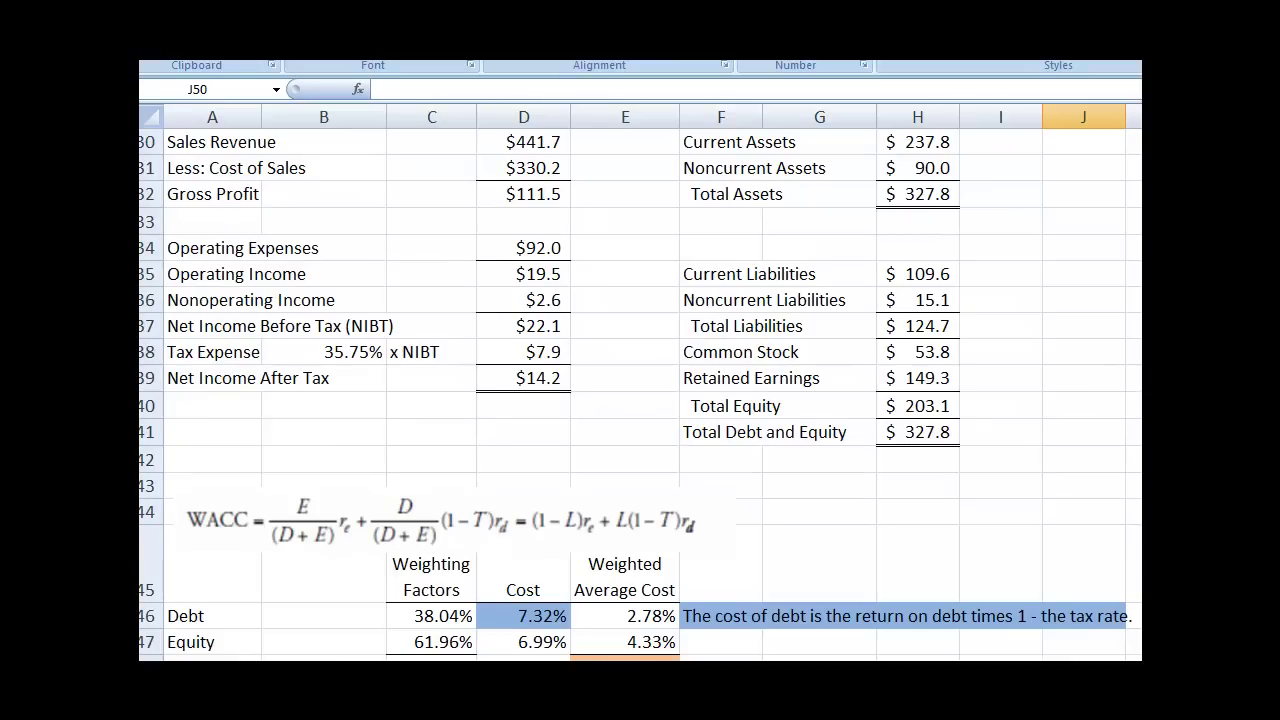
pyautogui.click(647, 655)
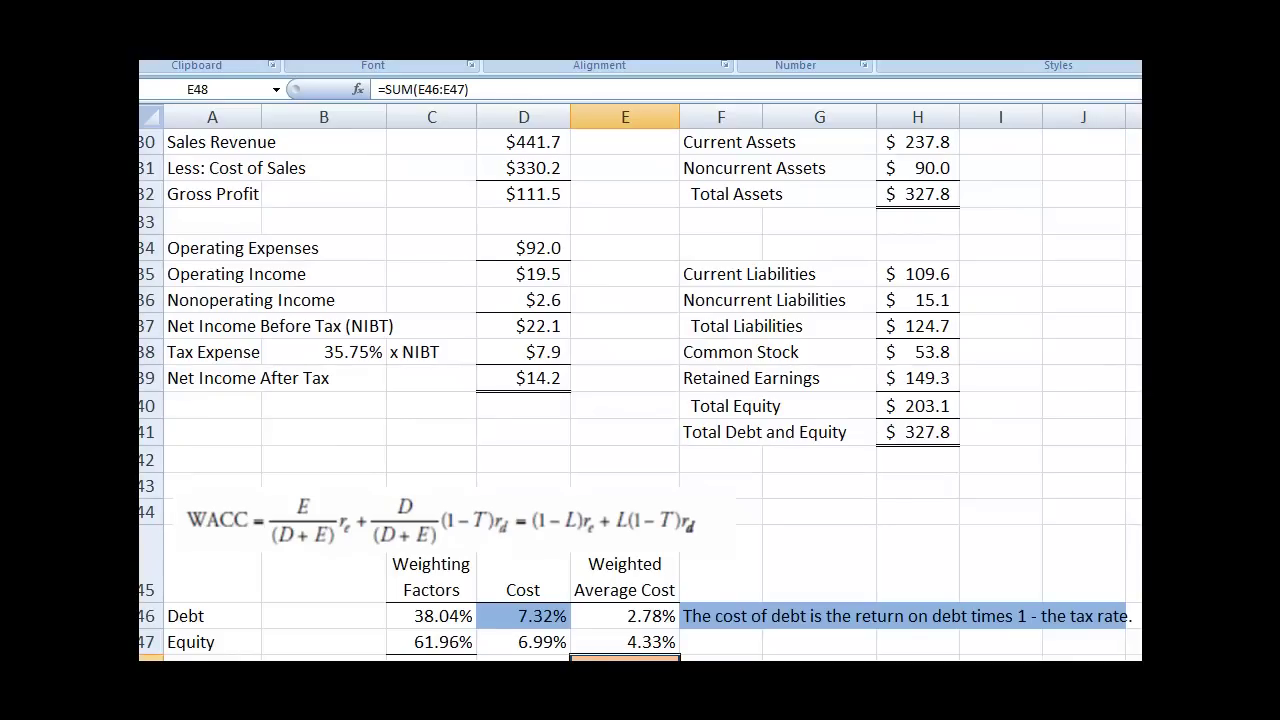
pyautogui.scroll(7, 810, 340)
pyautogui.click(810, 330)
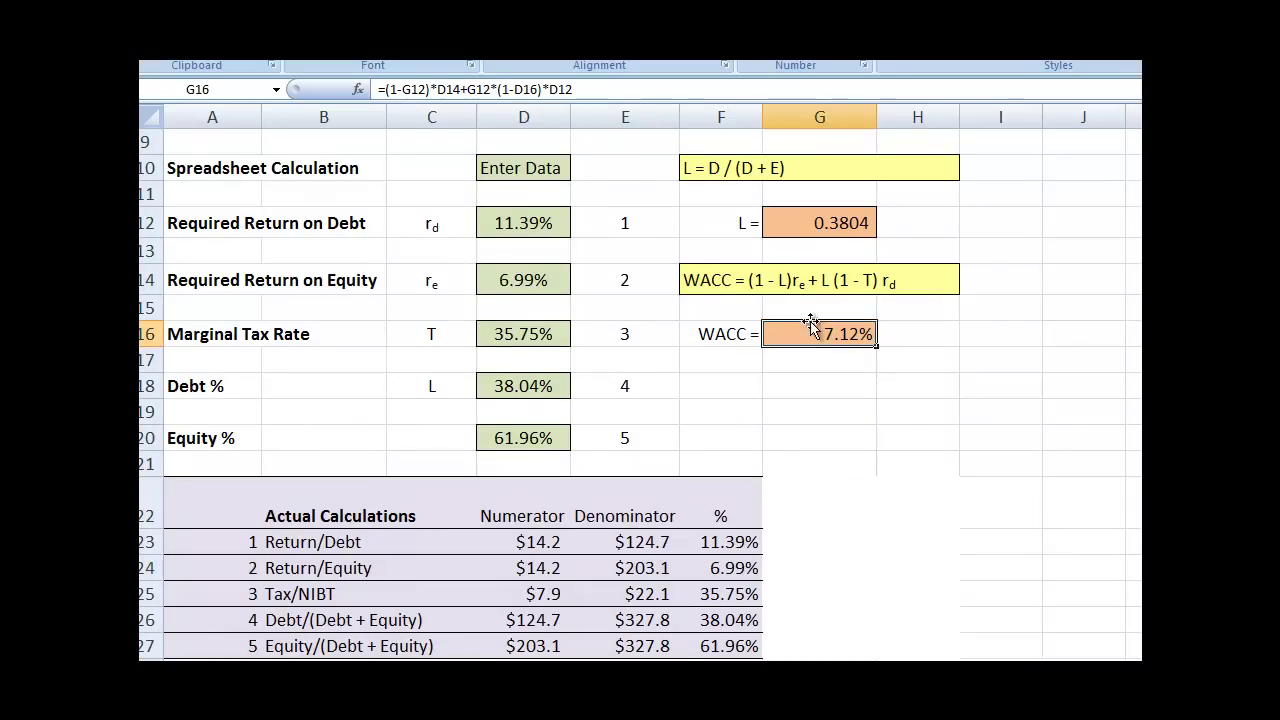
pyautogui.scroll(-8, 1086, 500)
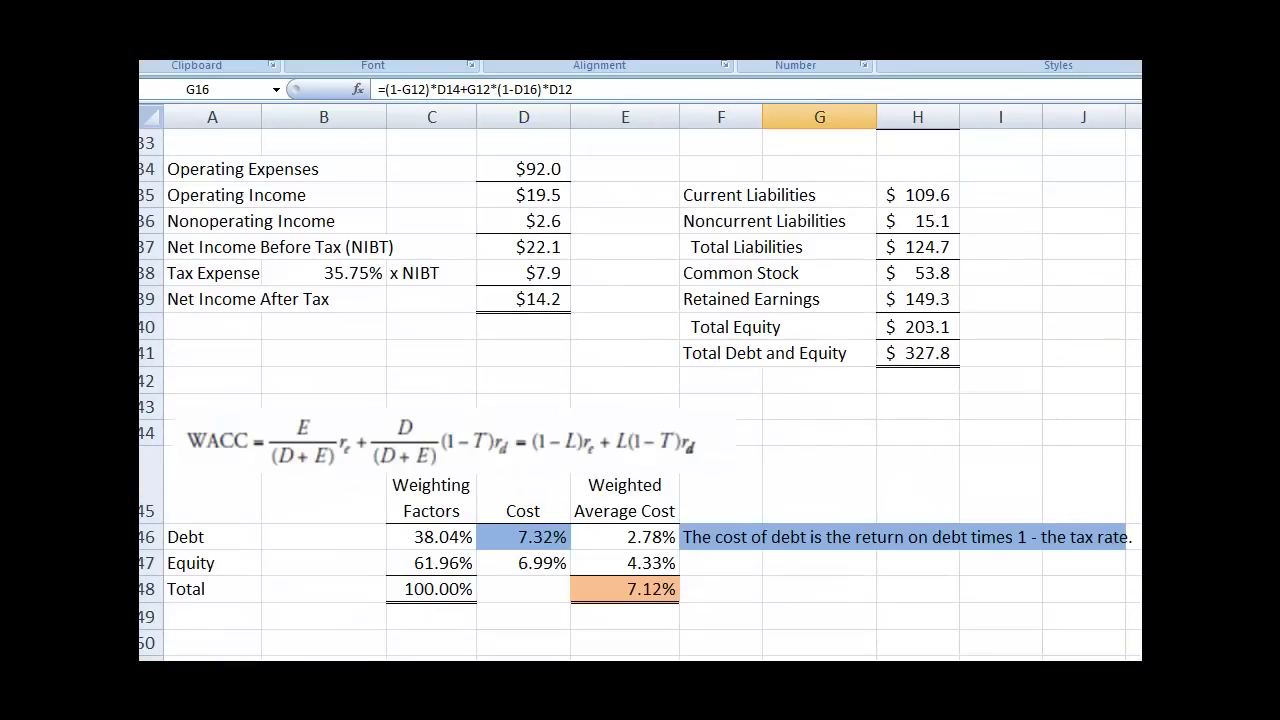